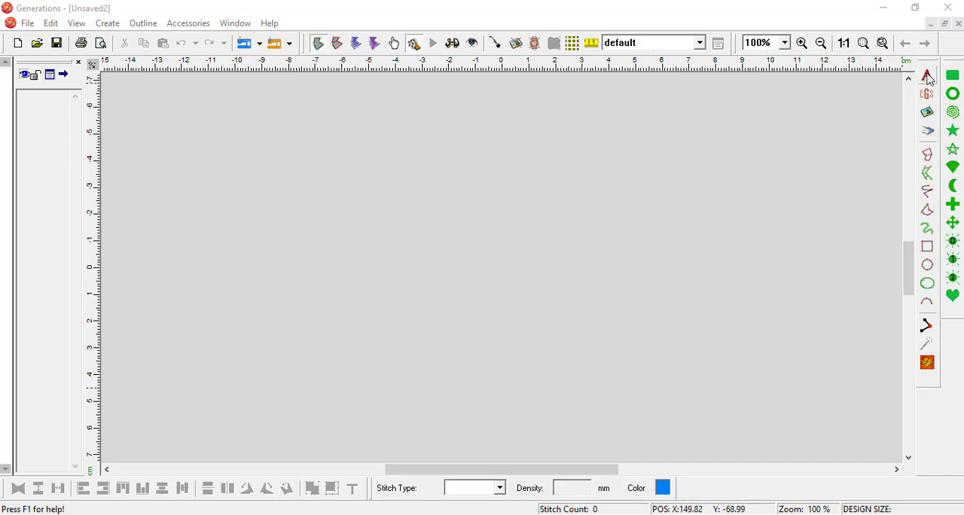
- Start a text object containing the letter "D" and set its font to CollegiateBlackFLF
click(929, 76)
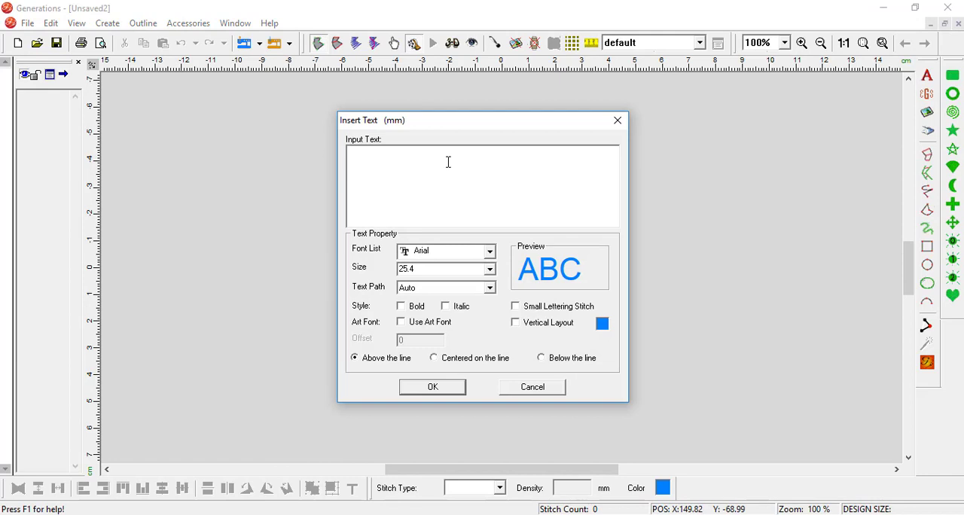
text(D)
double_click(360, 158)
click(490, 256)
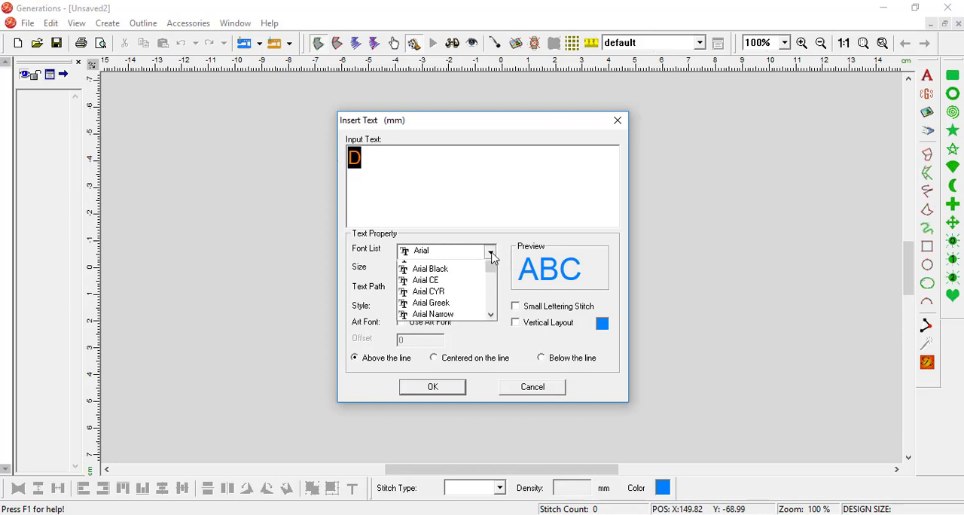
scroll(459, 297, down, 5)
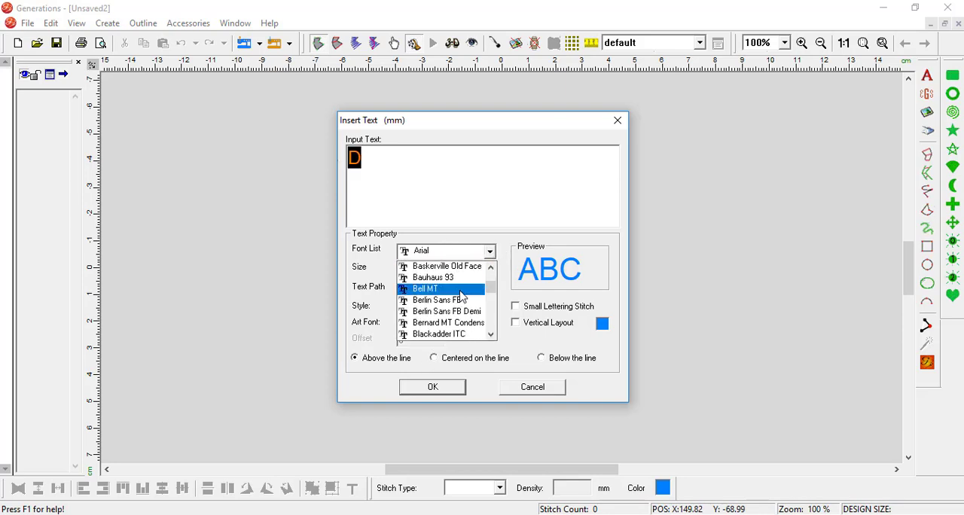
scroll(461, 296, down, 3)
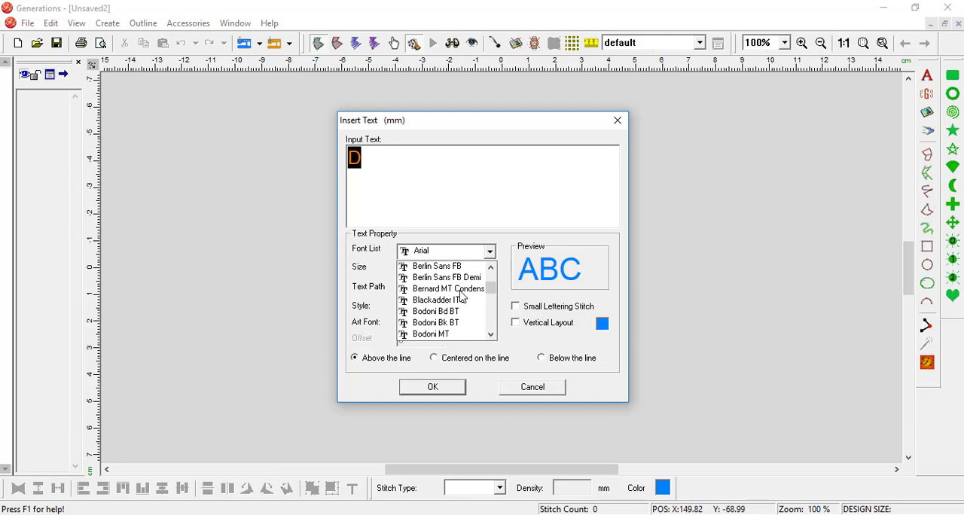
scroll(463, 296, down, 9)
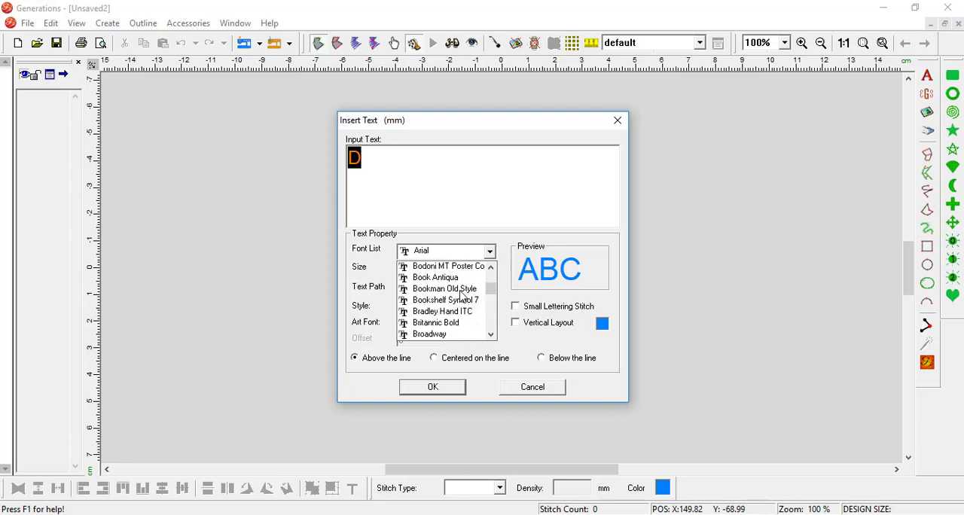
scroll(462, 296, down, 3)
scroll(462, 296, down, 9)
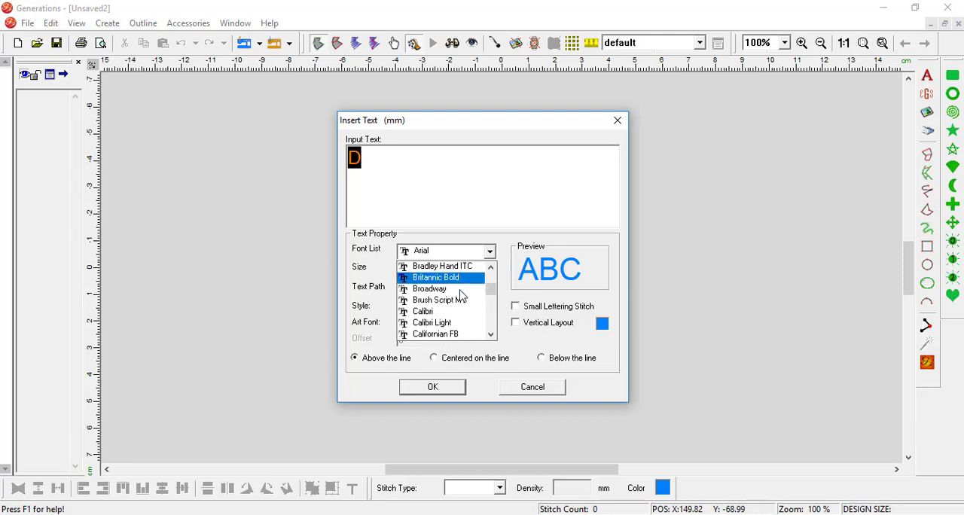
scroll(463, 296, down, 12)
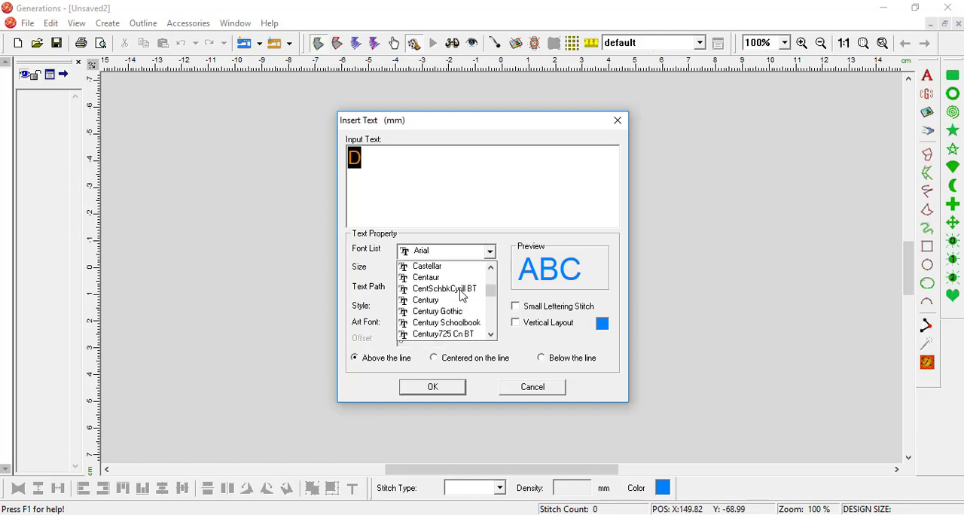
scroll(462, 295, down, 3)
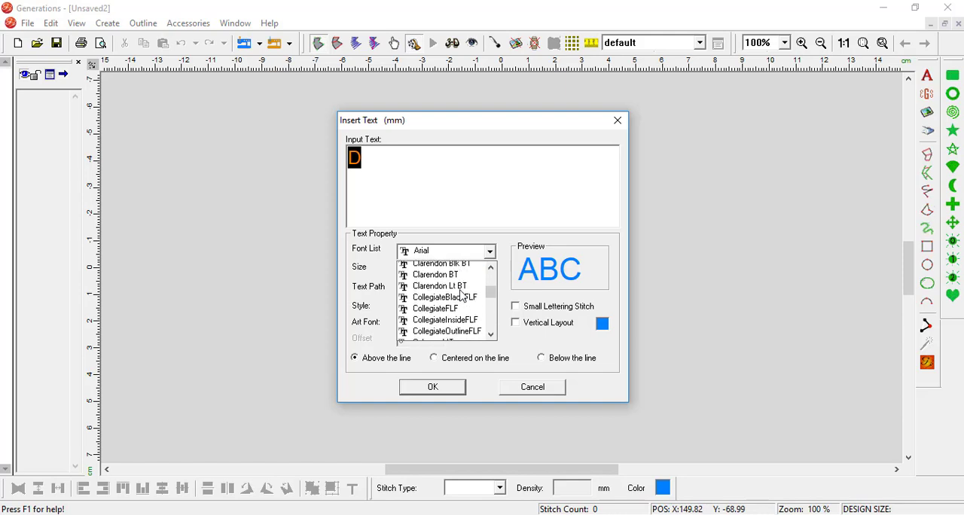
click(461, 295)
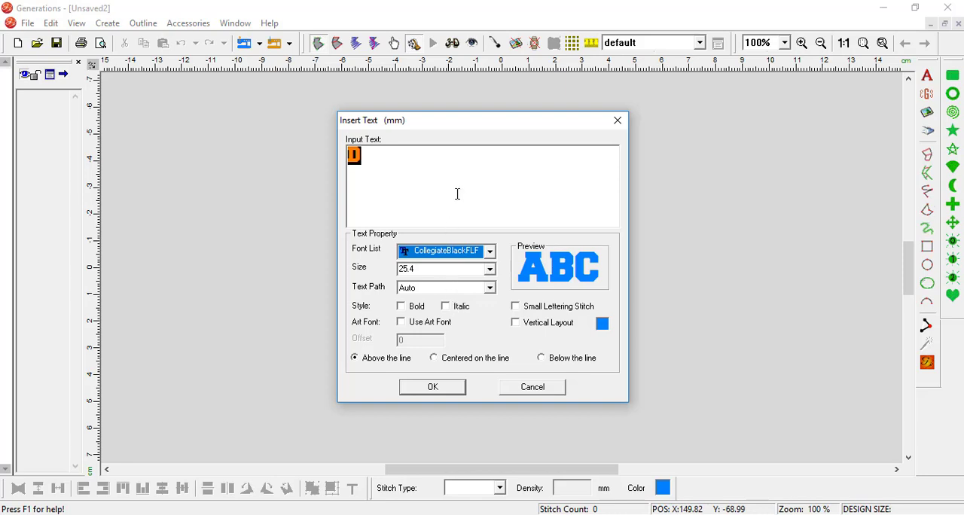
- Set the text size to 30.0 mm, place the letter D in the design and generate its stitches
click(490, 270)
scroll(452, 334, down, 6)
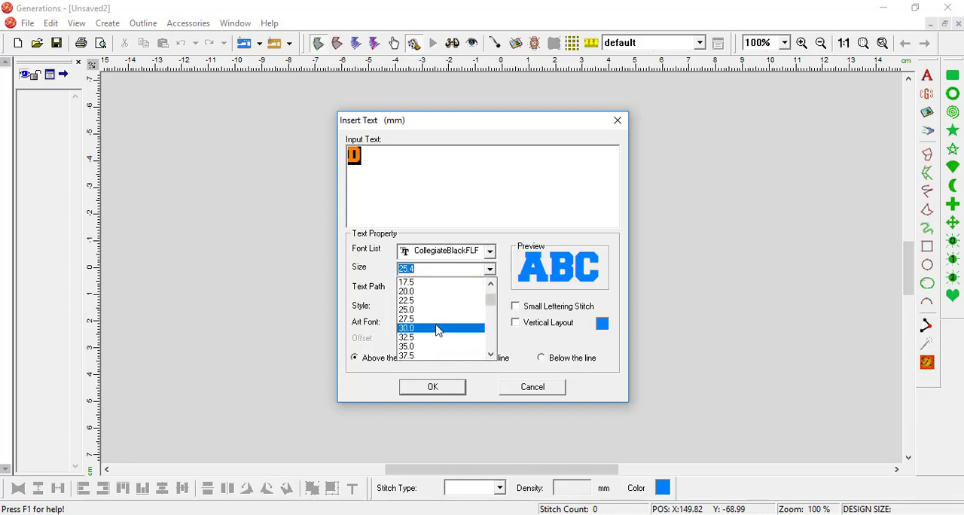
click(440, 330)
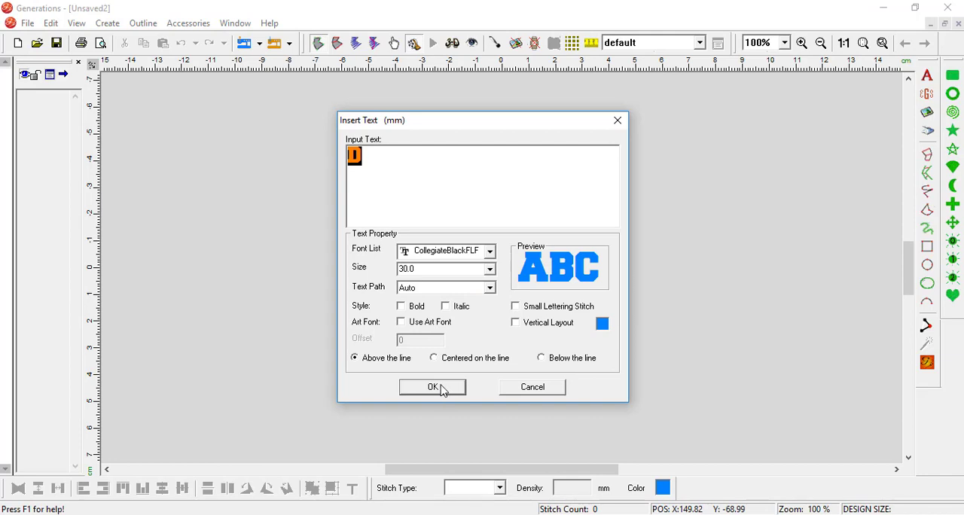
click(443, 391)
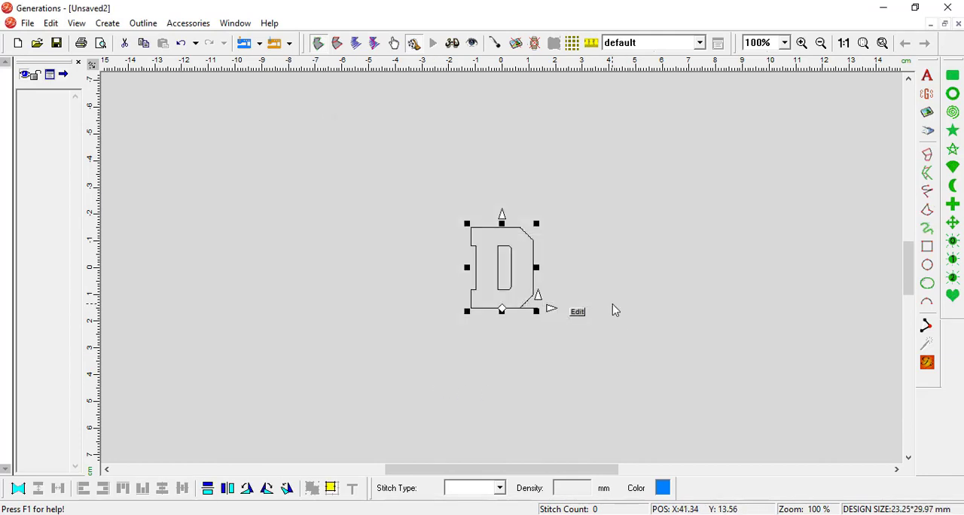
click(928, 364)
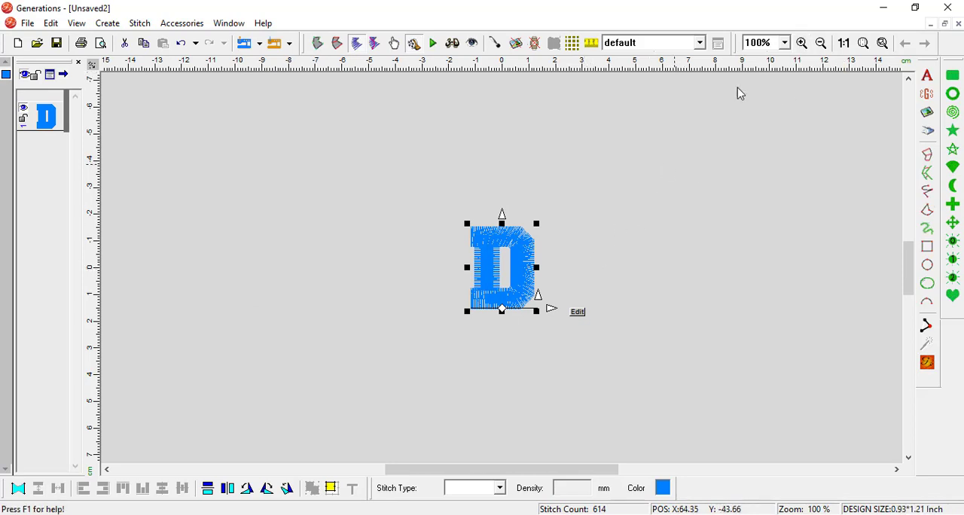
- Start an outline from the satin D's area edges, using the Run stitch type on the outside border
click(801, 43)
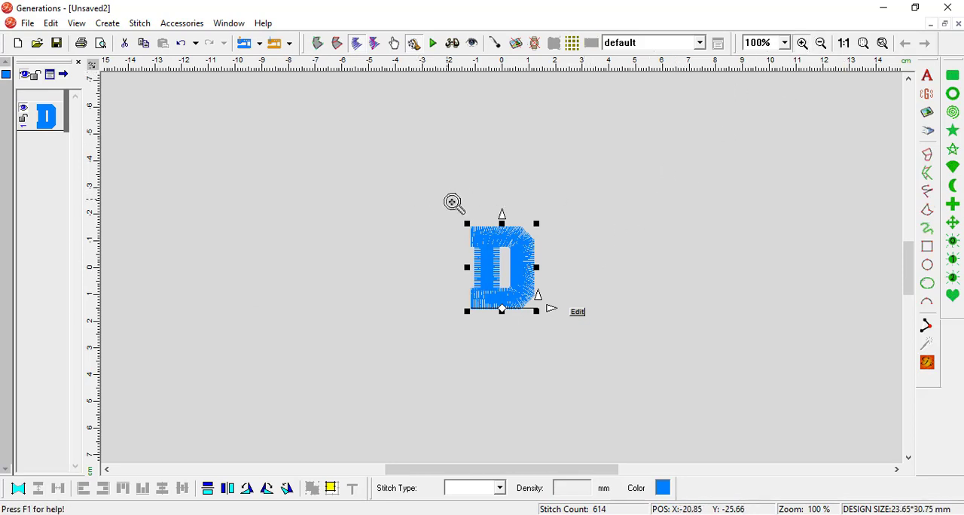
drag(446, 198, 579, 356)
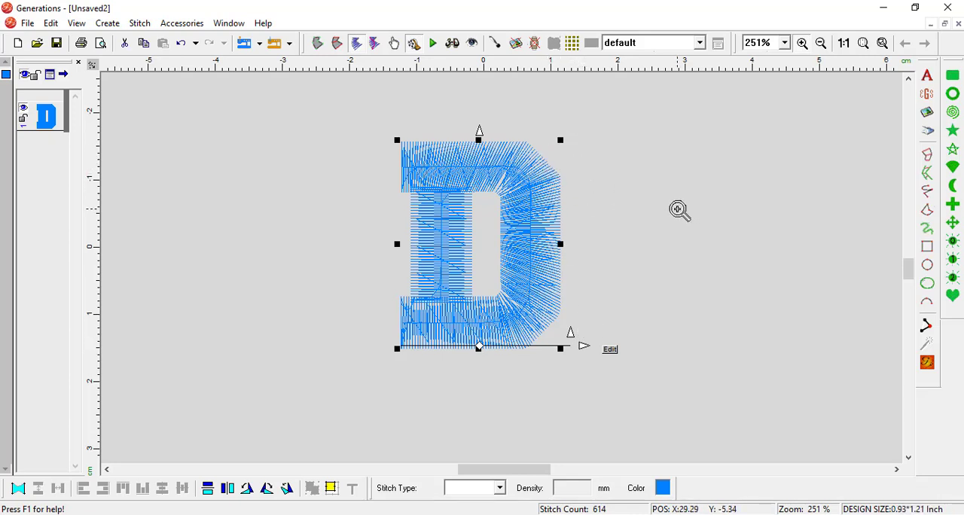
click(469, 165)
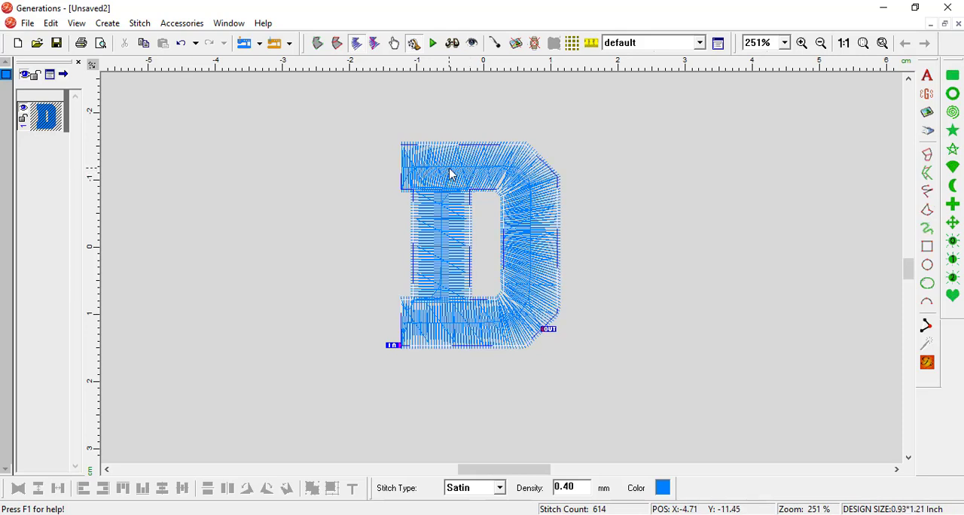
right_click(450, 175)
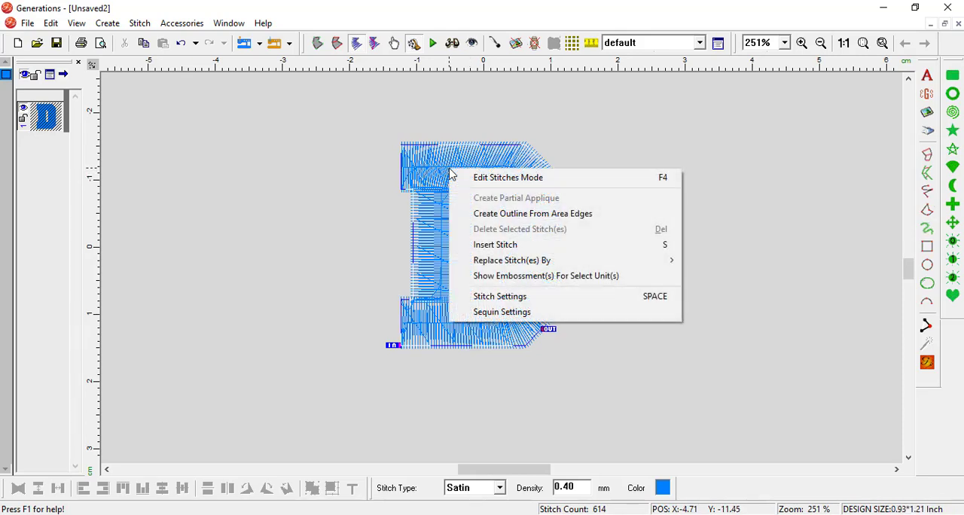
click(488, 218)
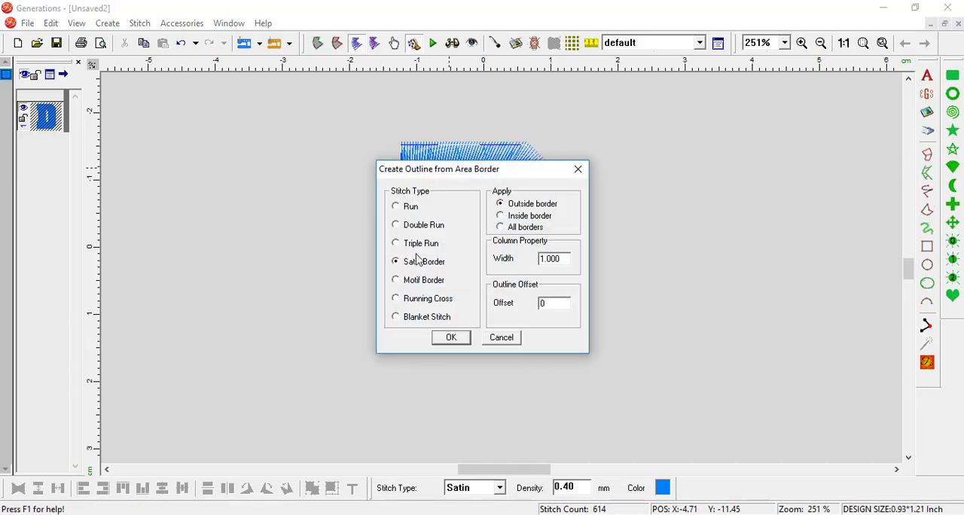
click(413, 207)
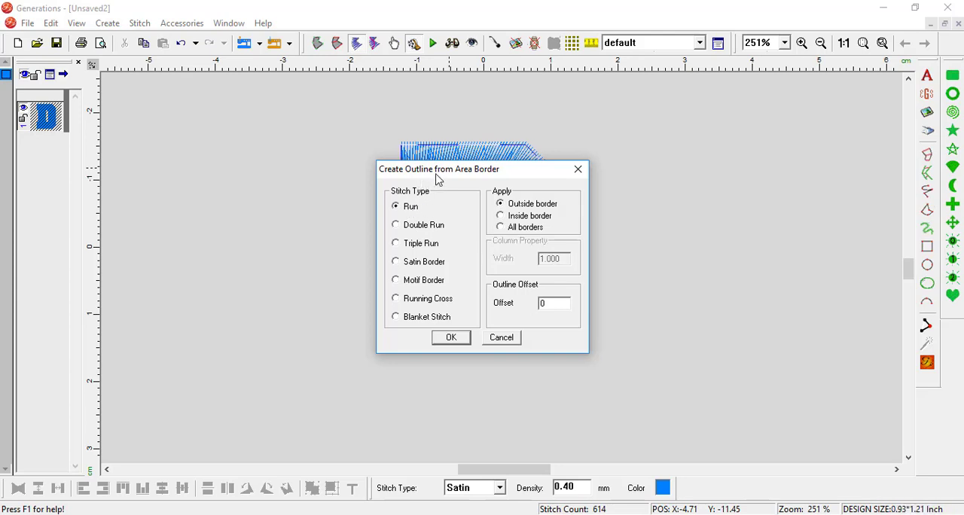
drag(439, 179, 668, 153)
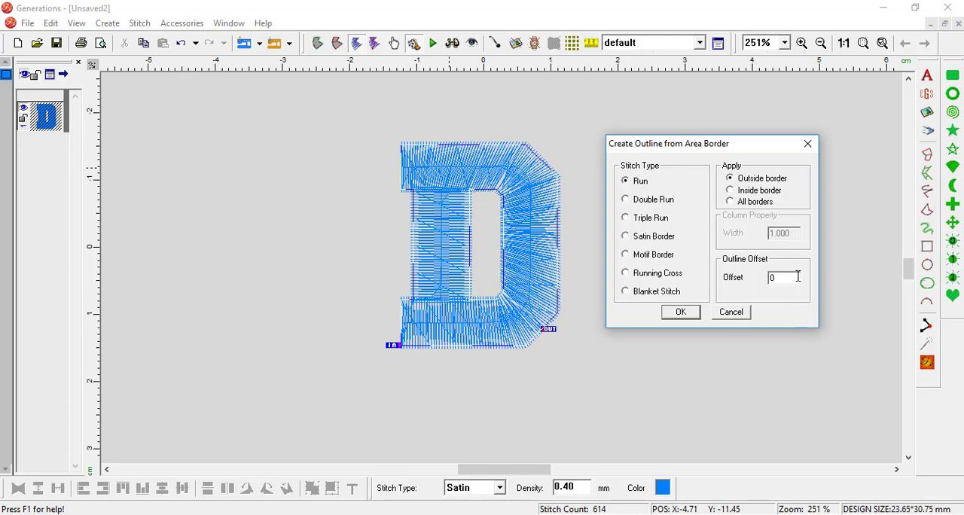
- Set the outline offset to 2.5, create the run outline around the D and generate its stitches
drag(794, 277, 753, 272)
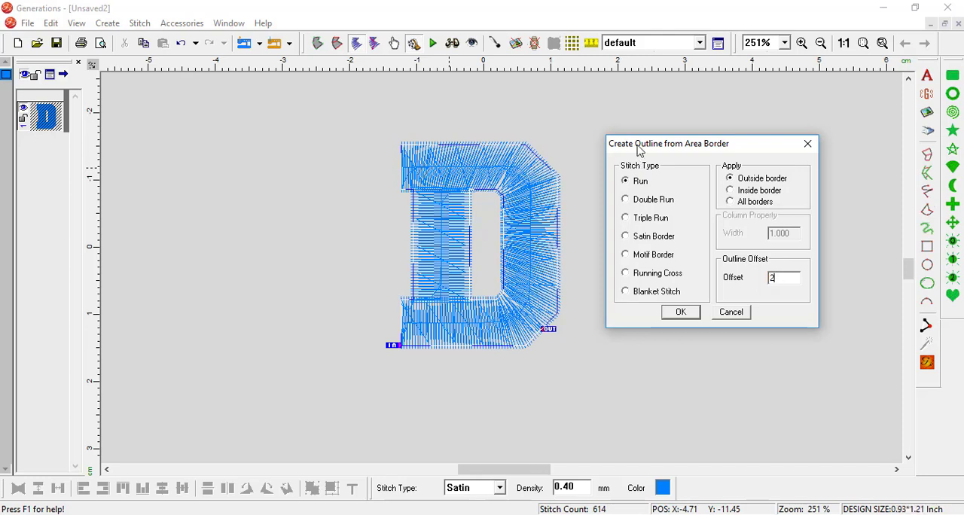
text(.5)
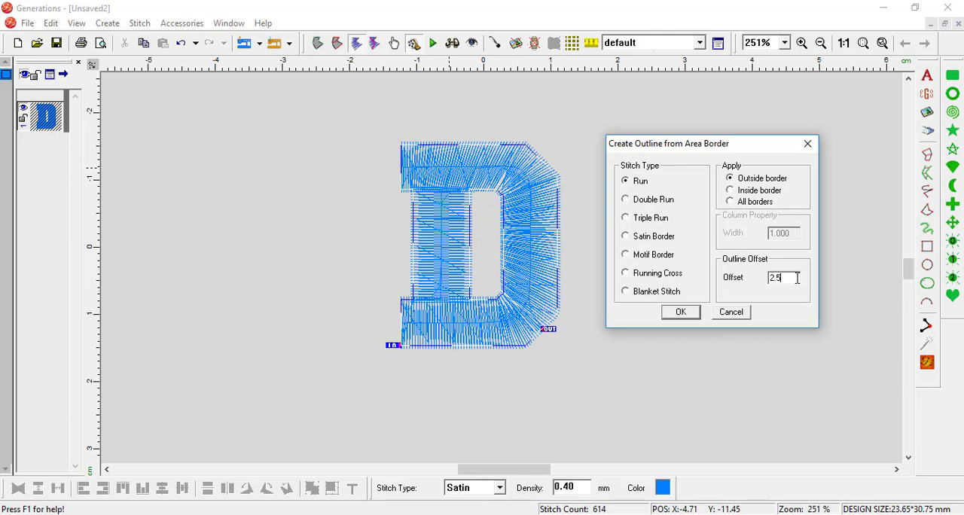
click(682, 314)
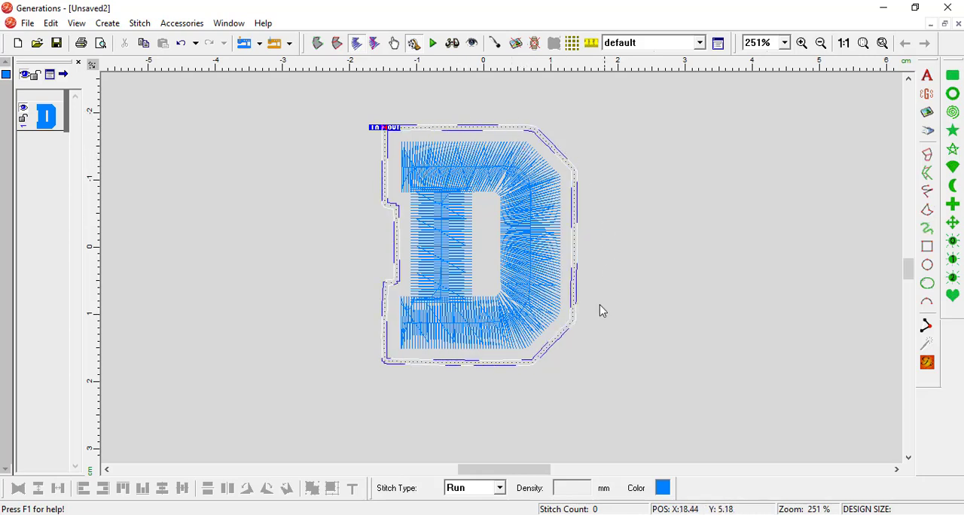
click(928, 365)
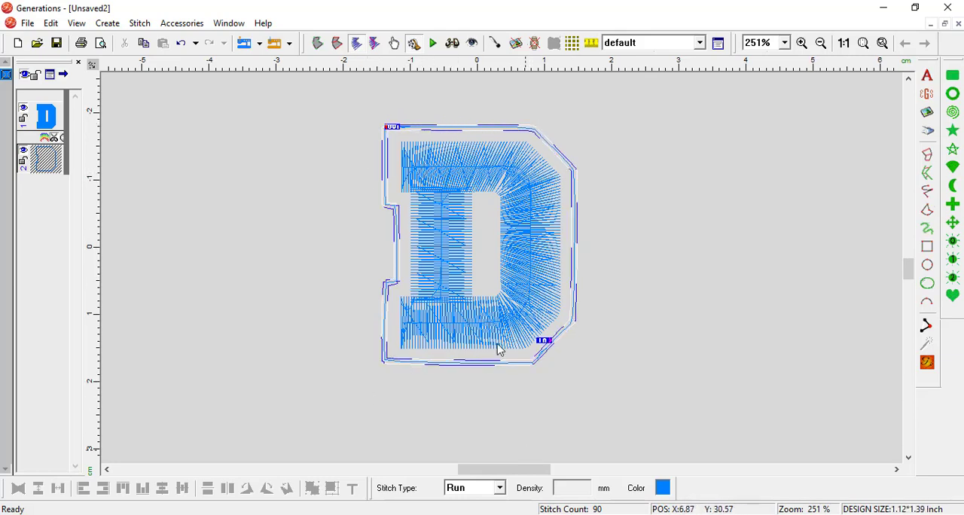
- In outline view, create a narrow area from the run line around the D and generate its stitches
click(76, 25)
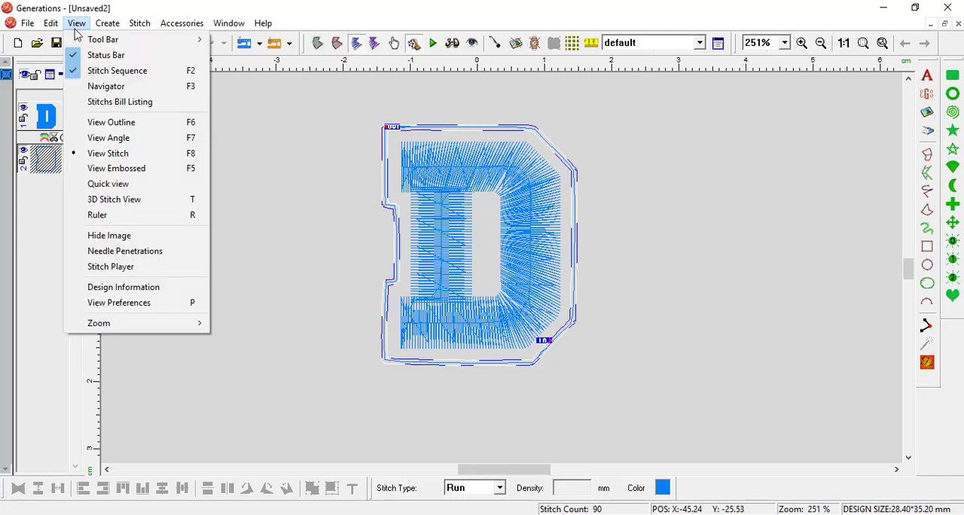
click(113, 125)
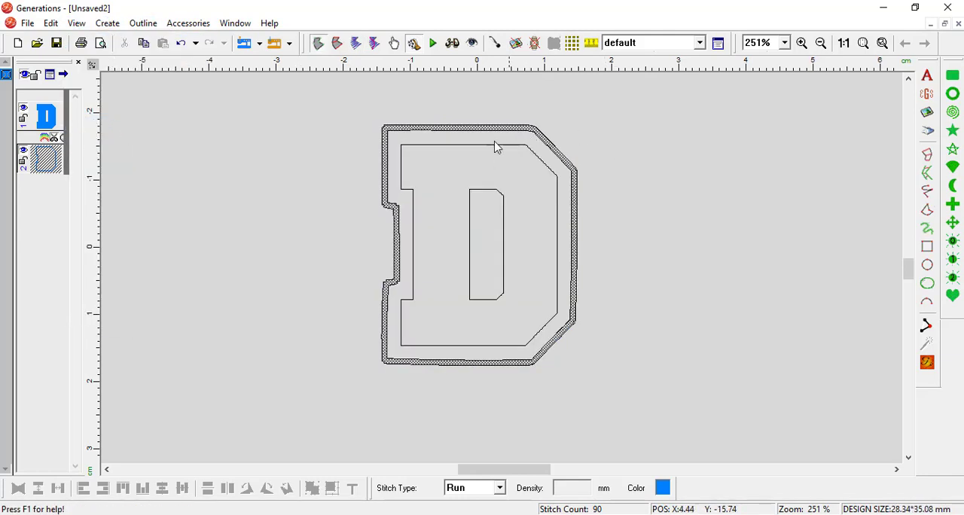
click(142, 24)
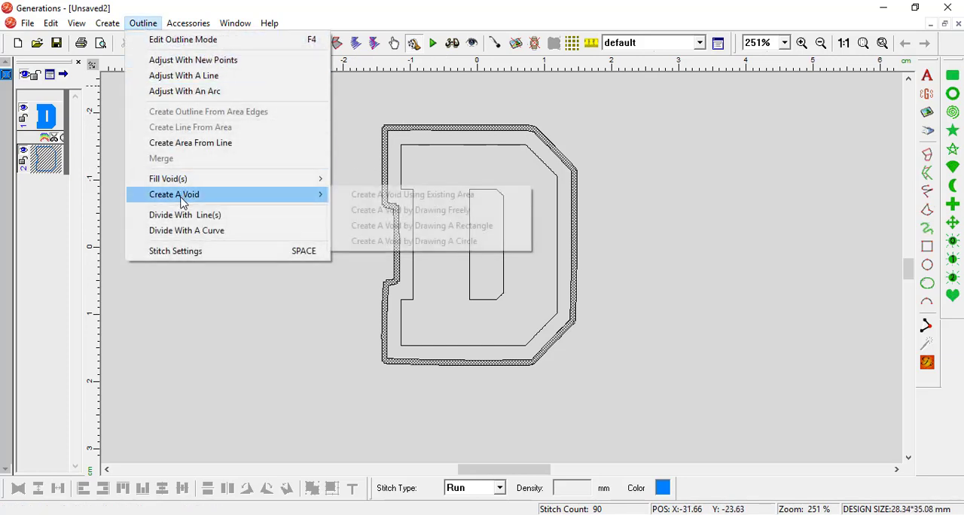
mouse_move(195, 179)
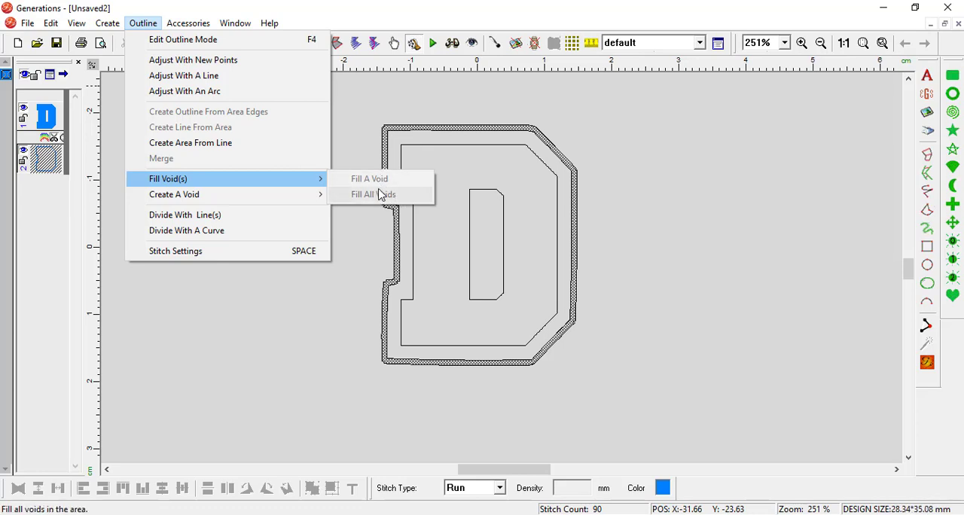
click(251, 152)
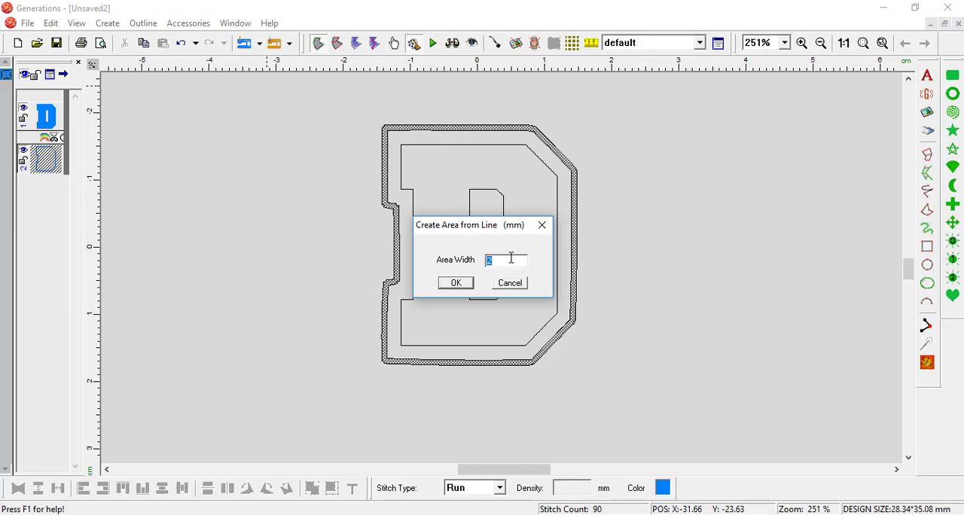
text(6)
click(456, 283)
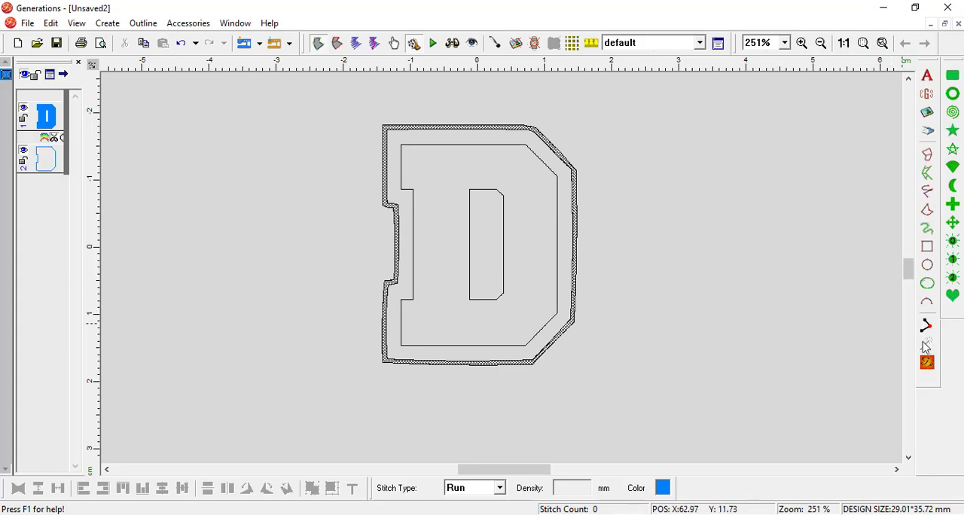
click(929, 364)
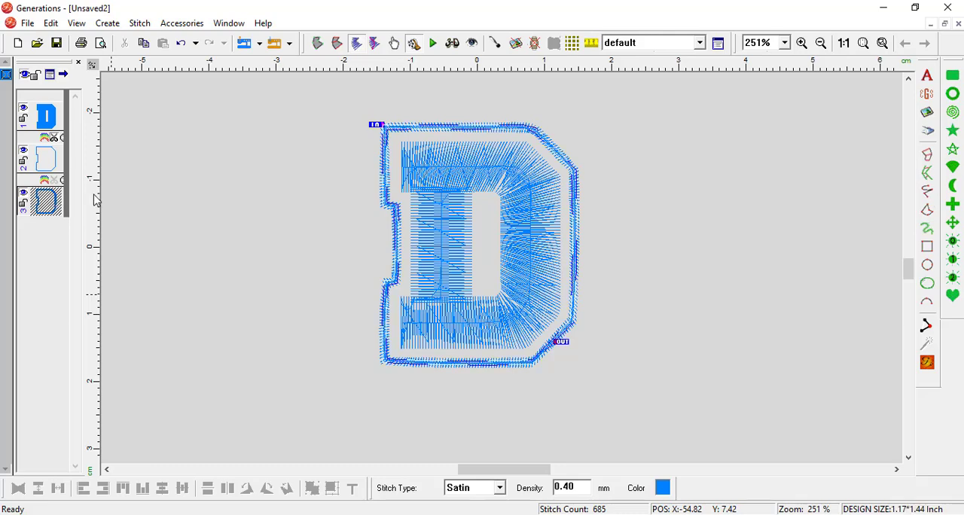
- Examine the stitch properties of the new satin border area and of the run outline, leaving both unchanged
click(720, 49)
drag(327, 95, 360, 91)
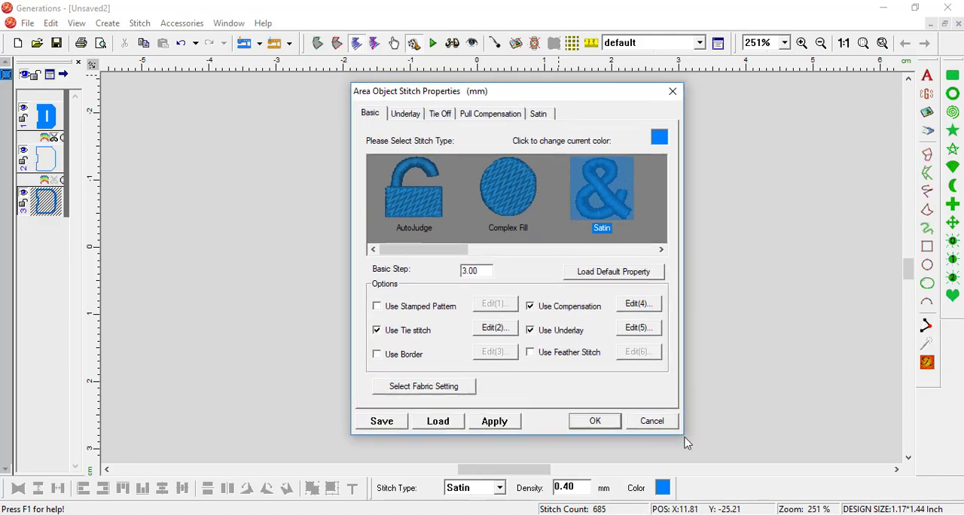
click(654, 422)
click(48, 159)
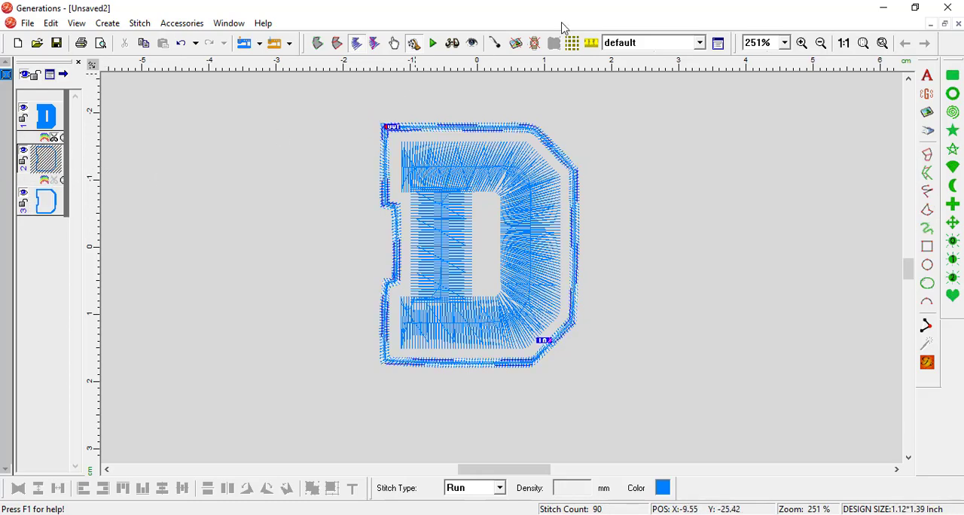
click(718, 43)
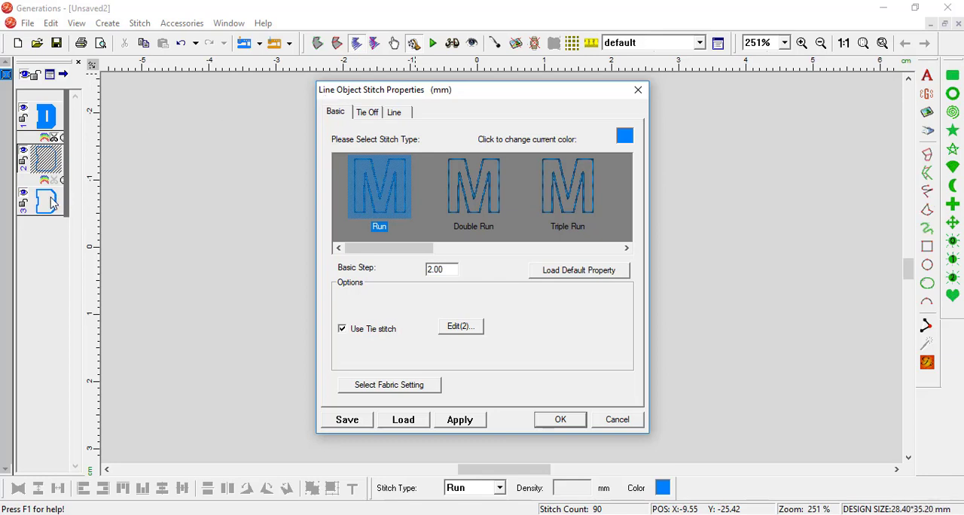
click(619, 421)
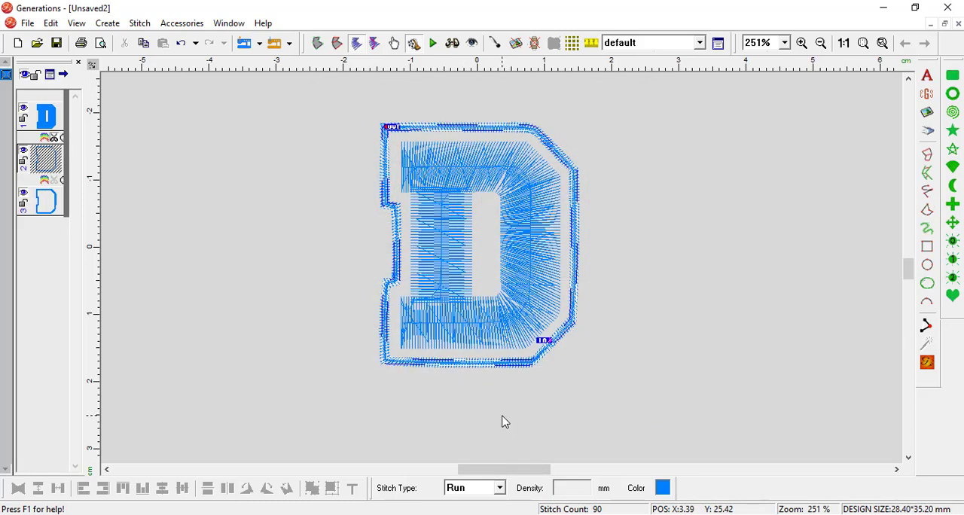
- In outline view, fill all voids of the satin border area around the D so it becomes a solid backing shape
click(45, 202)
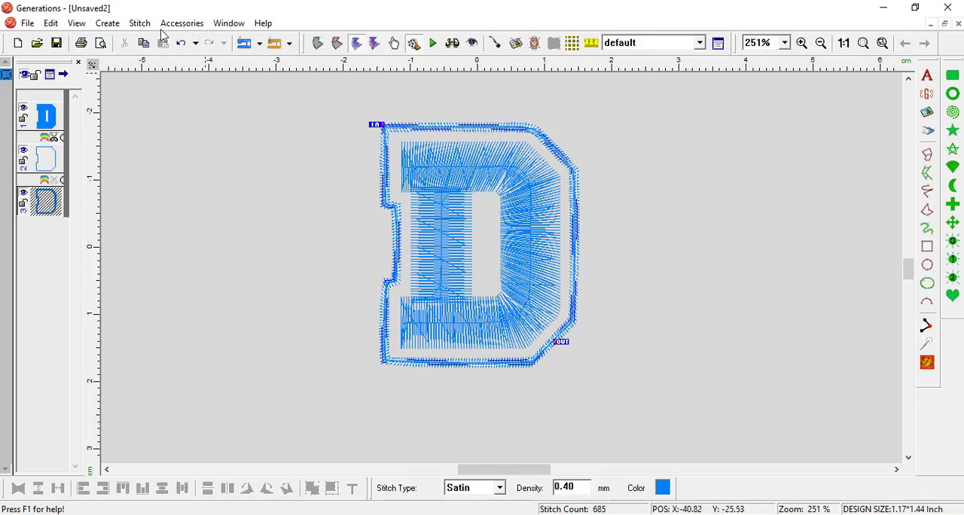
click(77, 23)
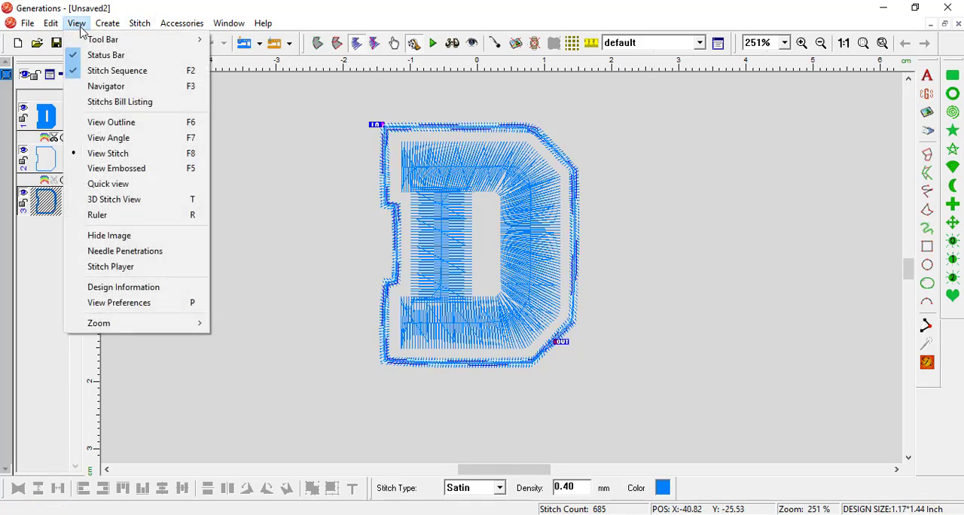
click(105, 122)
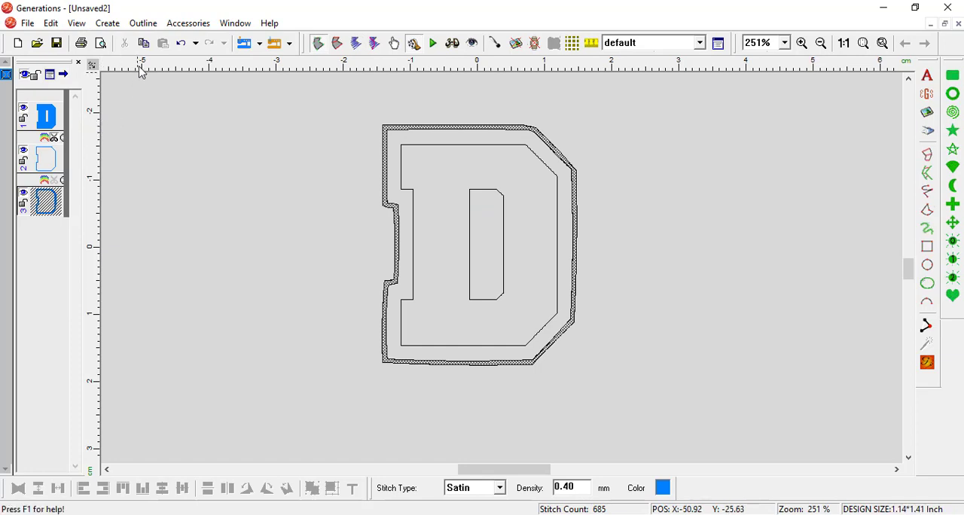
click(150, 24)
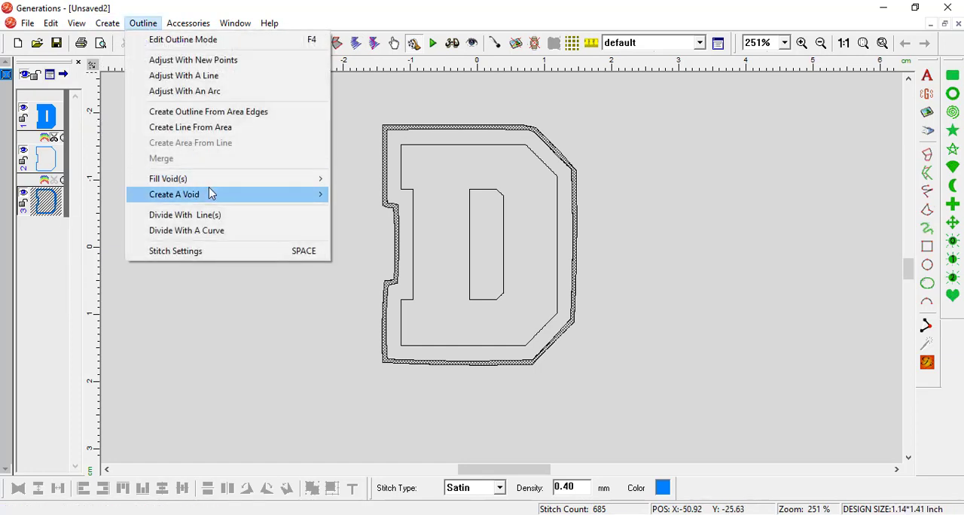
mouse_move(235, 184)
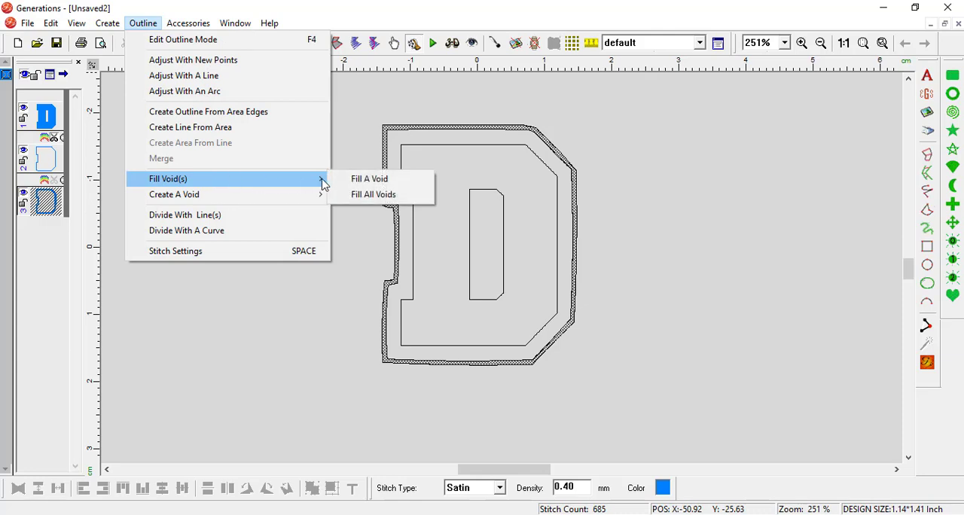
click(383, 195)
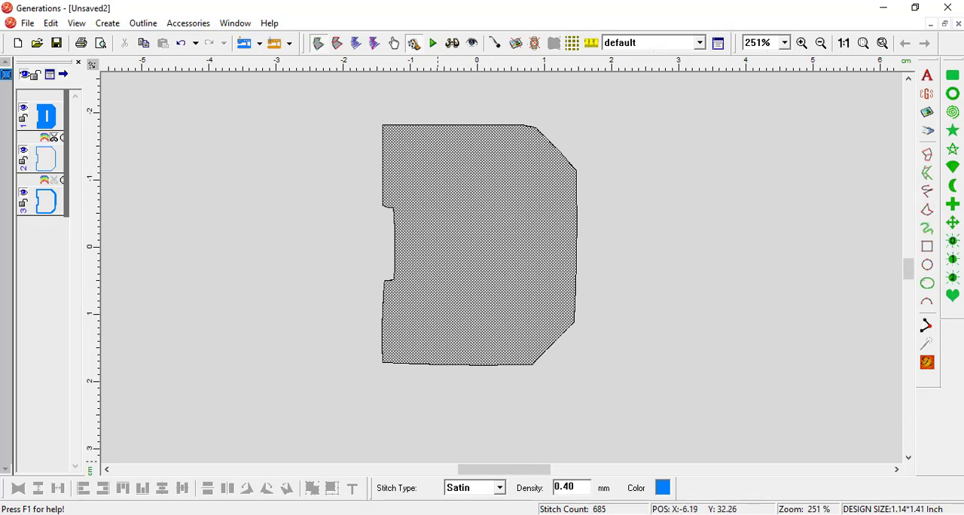
- Change the solid D backing to Complex Fill, generate its stitches and colour it white
click(501, 489)
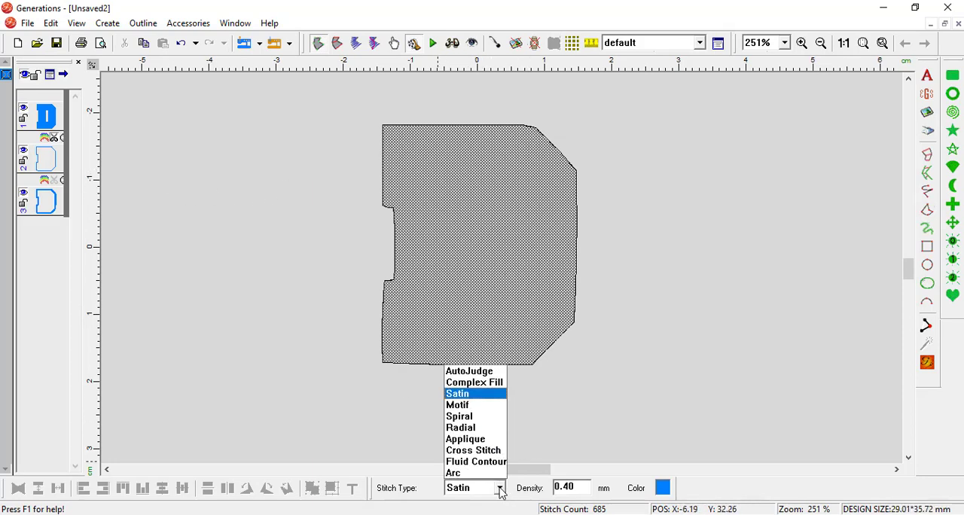
click(493, 383)
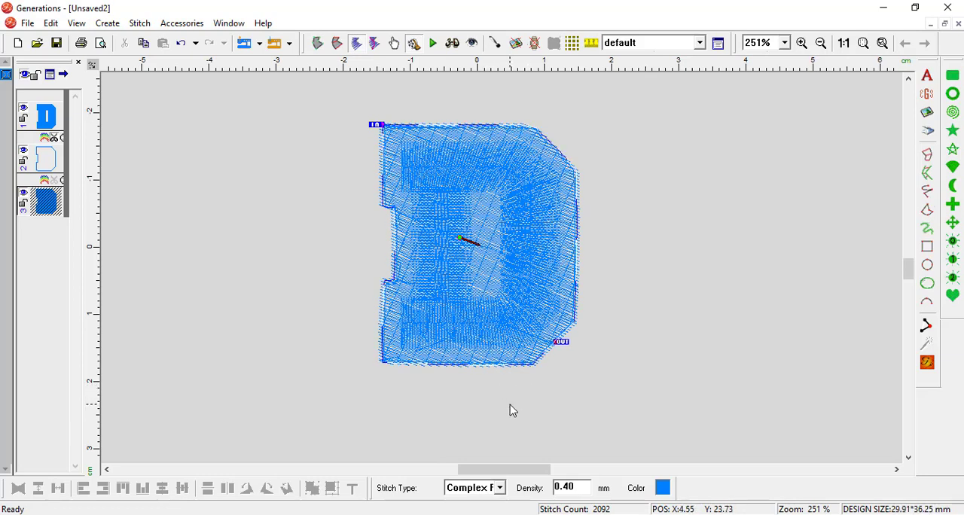
click(663, 488)
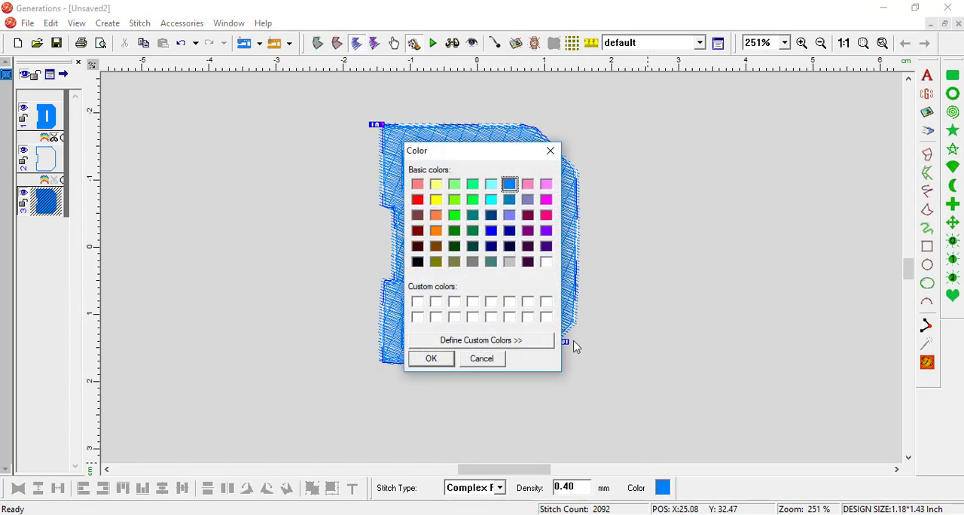
click(431, 359)
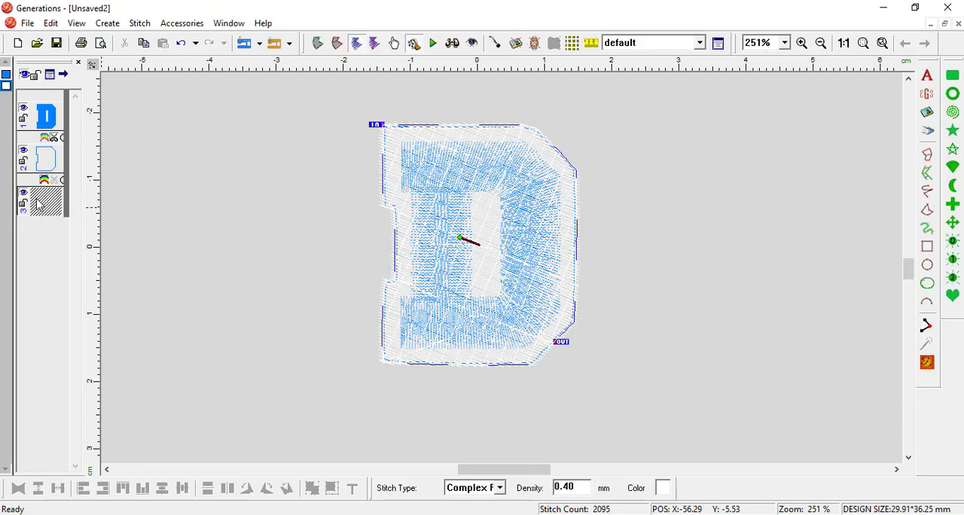
- Move the white backing fill to the top of the stitch sequence and delete the run outline object
right_click(51, 202)
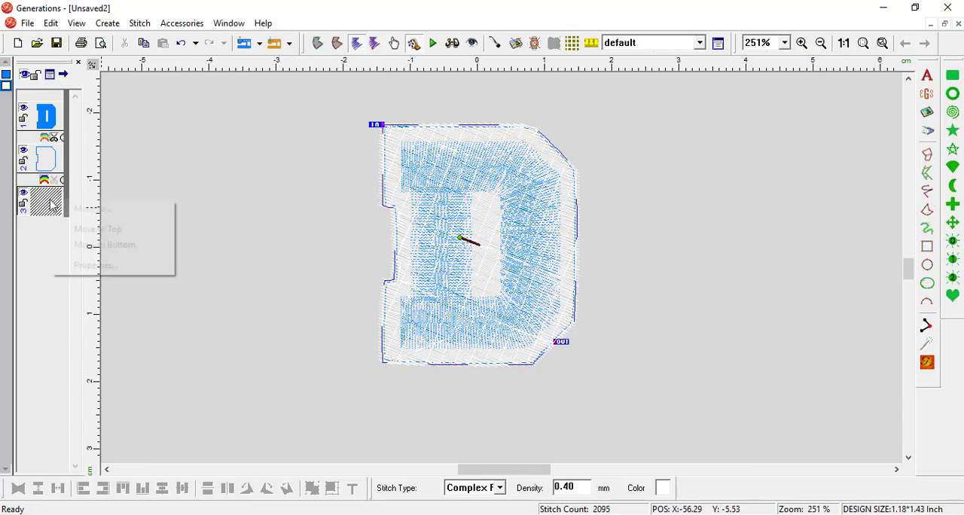
click(100, 230)
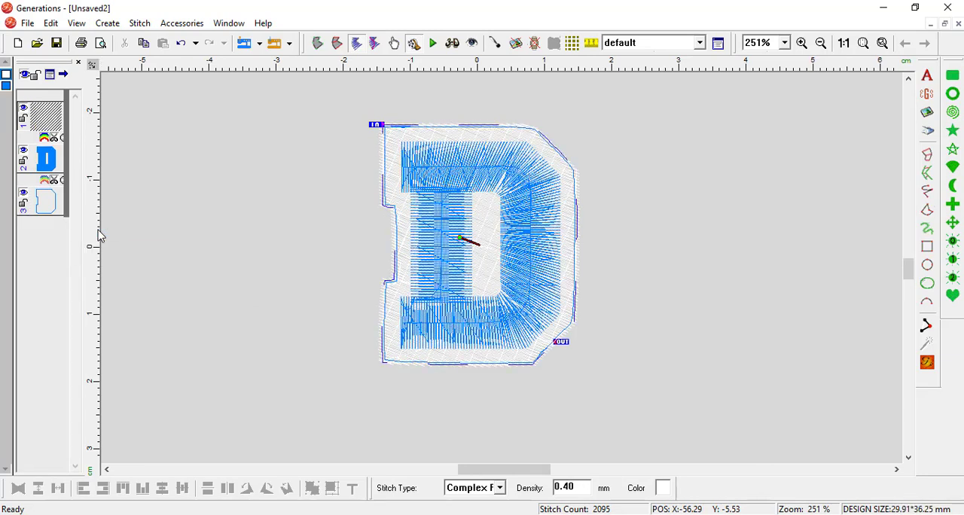
click(44, 209)
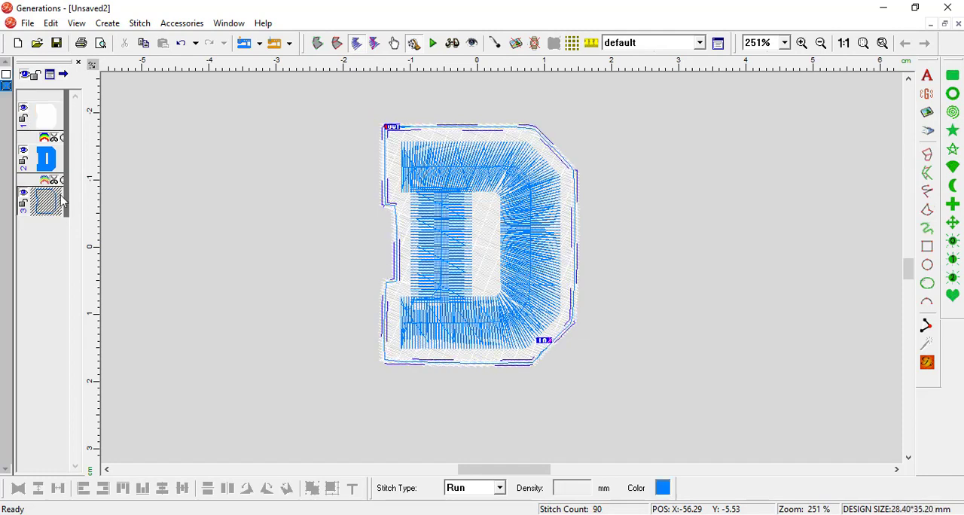
key(Delete)
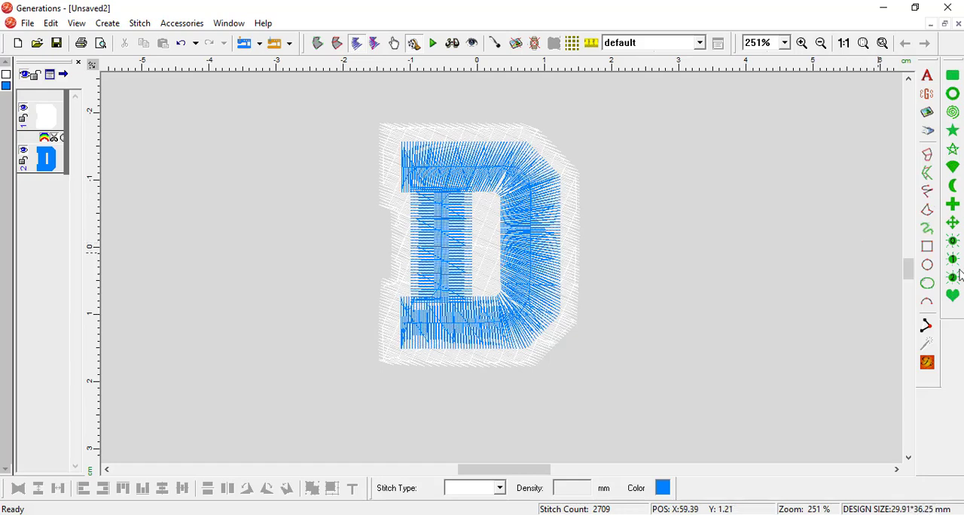
- Start a new design and insert the text DANCE in CollegiateBlackFLF at size 30.0 mm
click(29, 27)
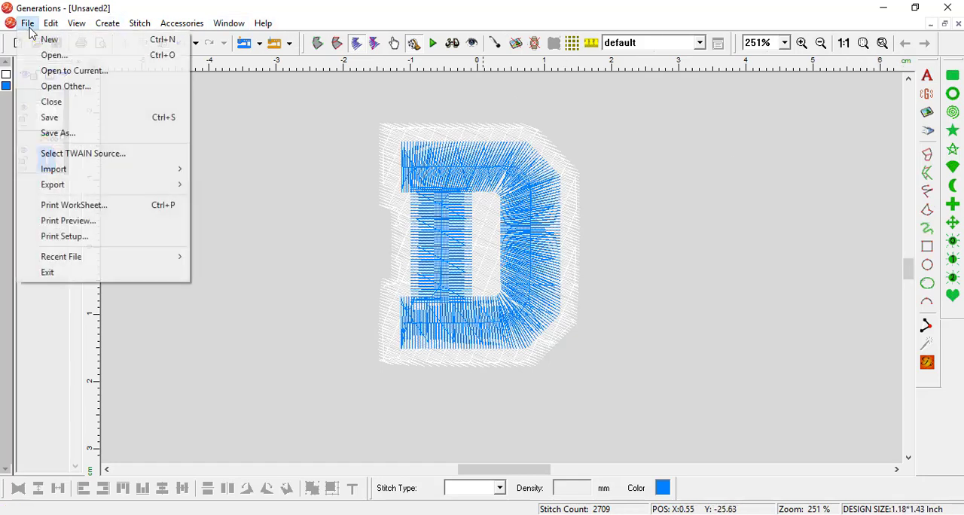
click(40, 45)
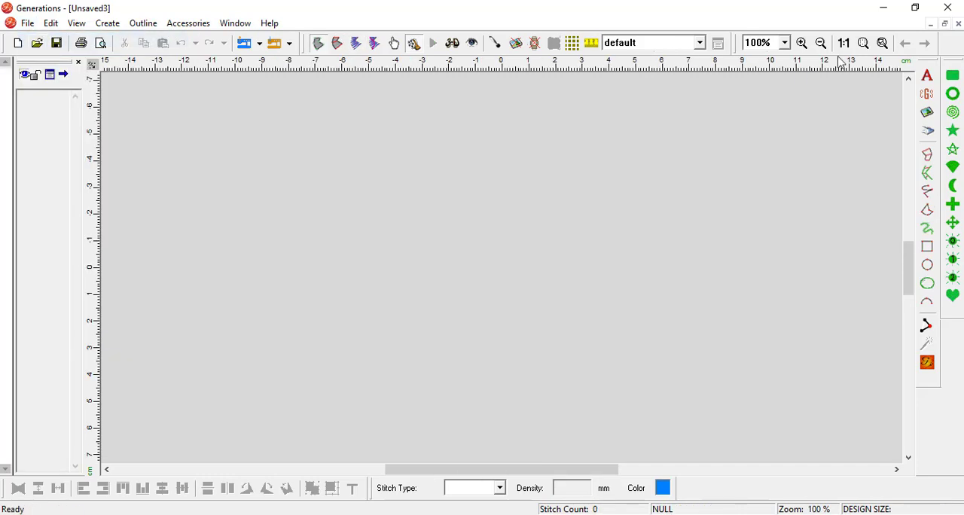
click(927, 76)
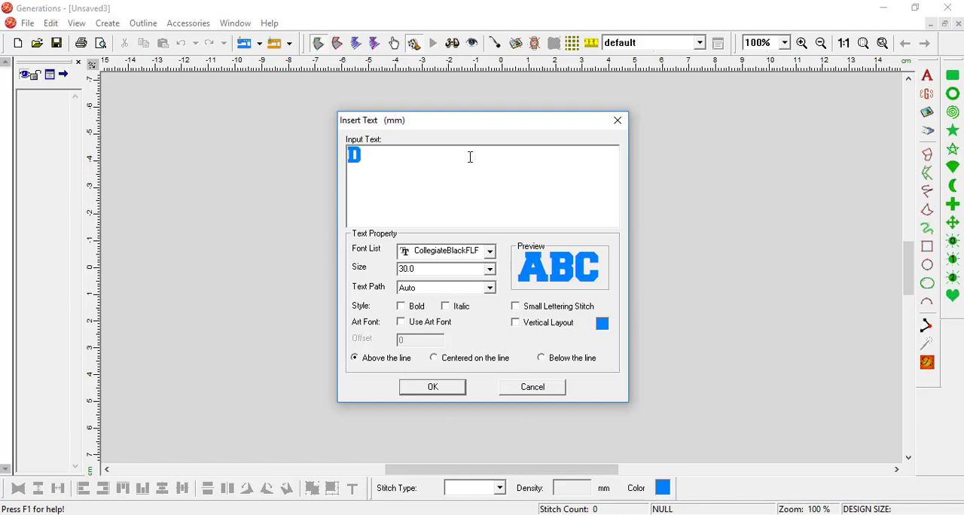
text(Z)
key(BackSpace)
text(ANCE)
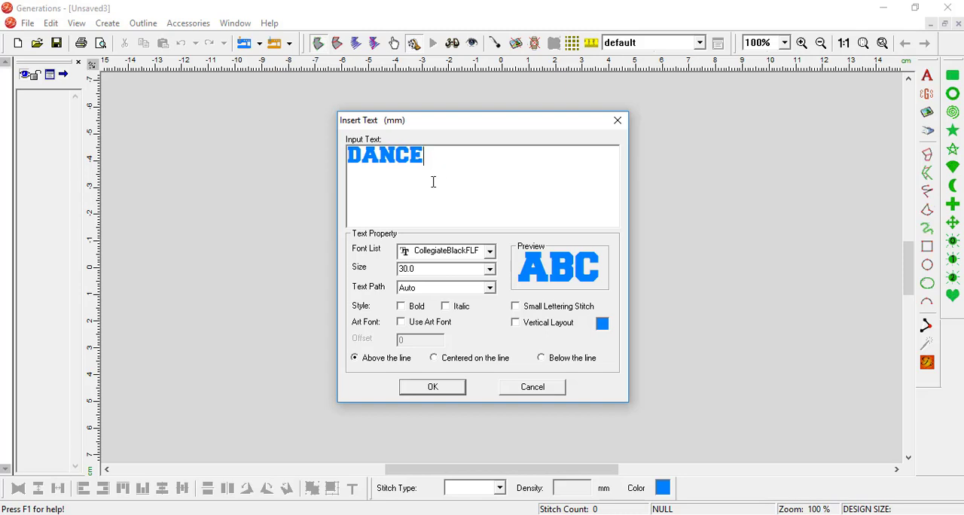
double_click(379, 161)
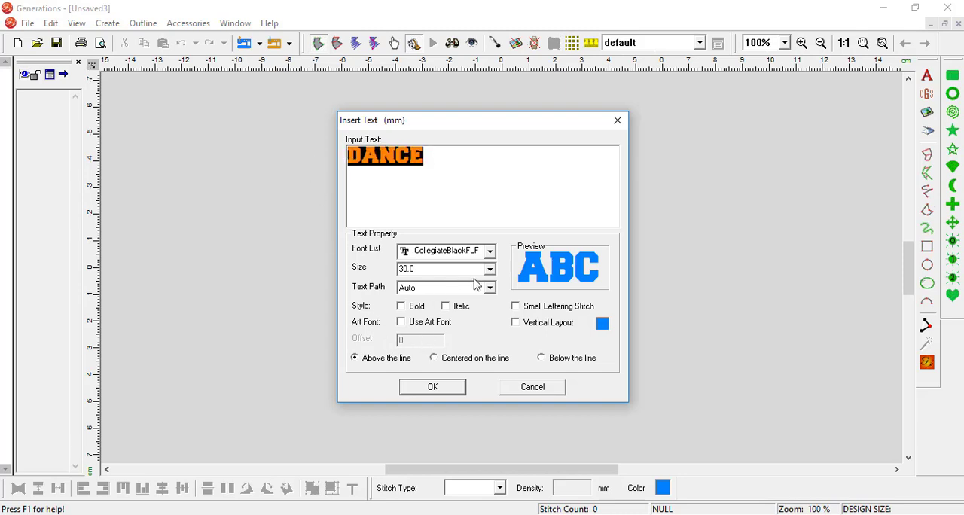
click(434, 387)
click(930, 365)
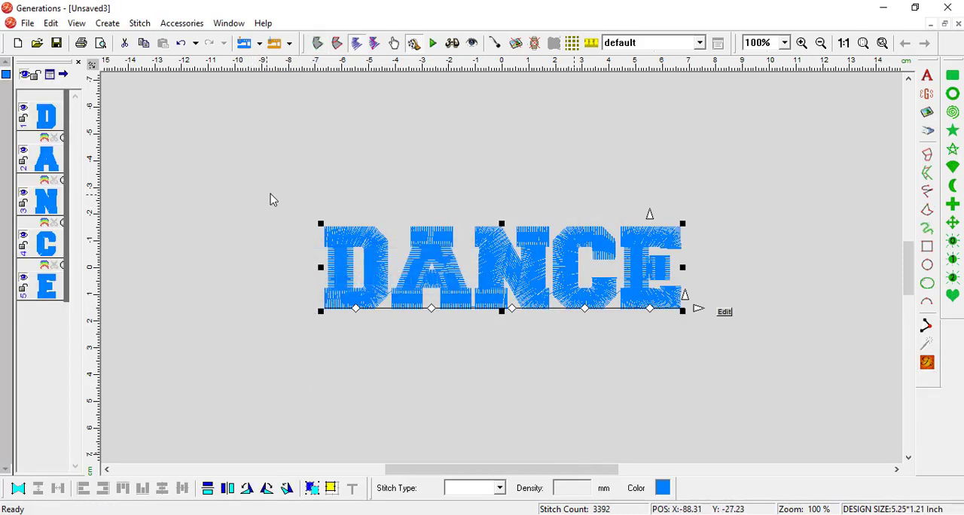
- Create a Satin Border outline from the area edges of all DANCE letters, on the outside border with width 1.000 and offset 2.5
drag(274, 180, 761, 367)
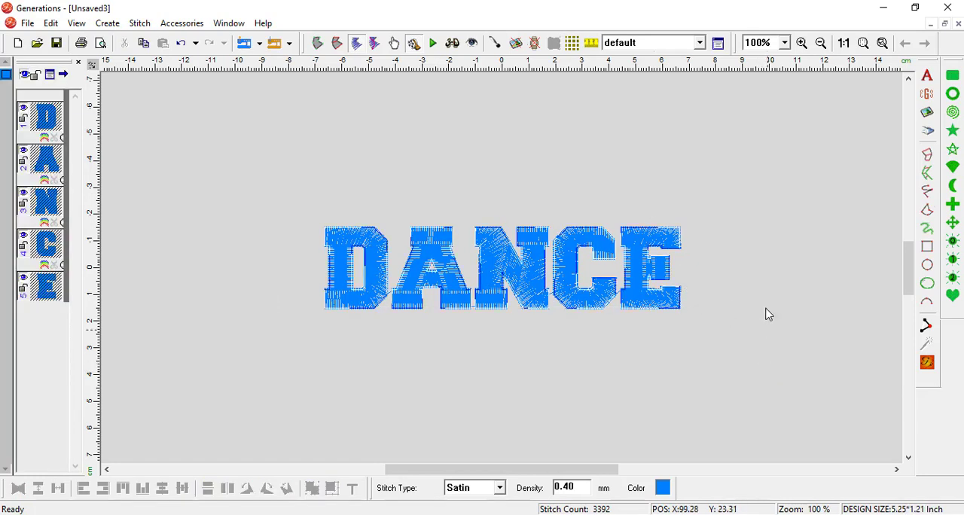
right_click(533, 274)
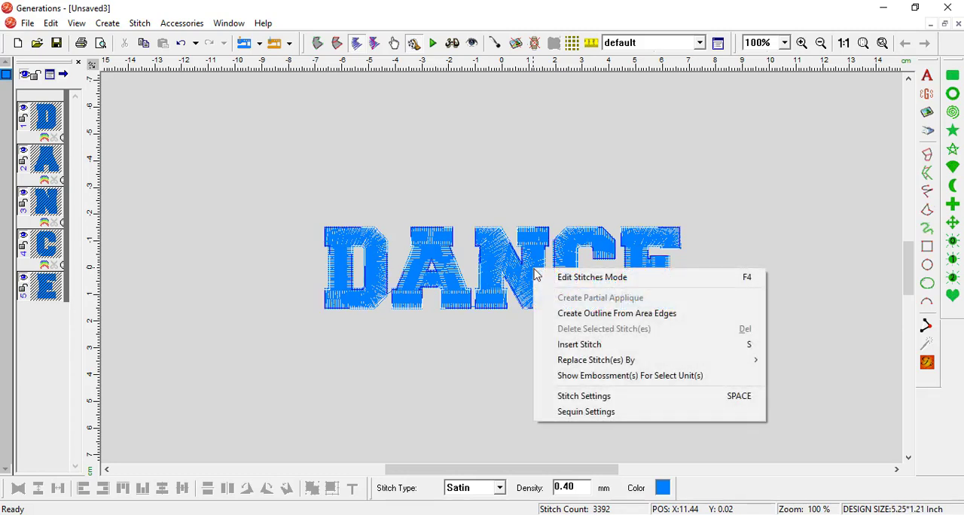
click(592, 316)
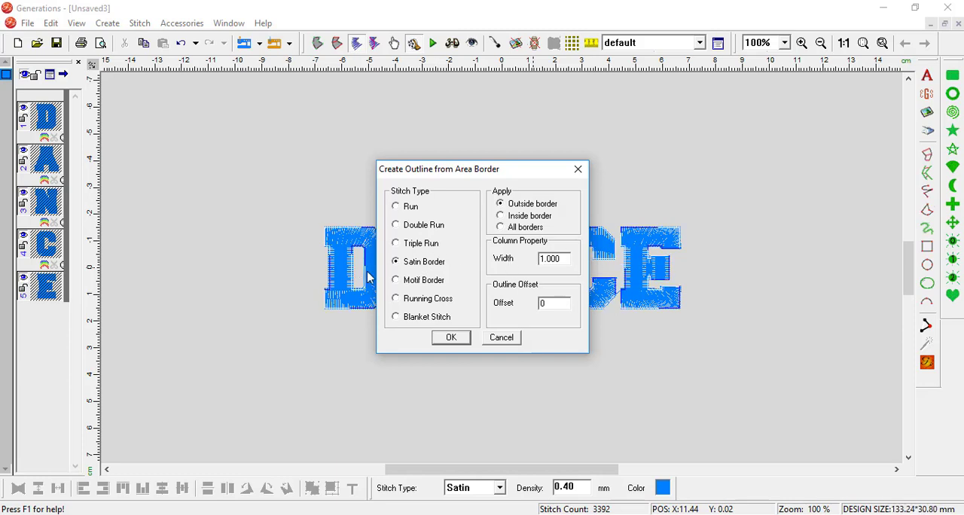
double_click(561, 303)
text(2.5)
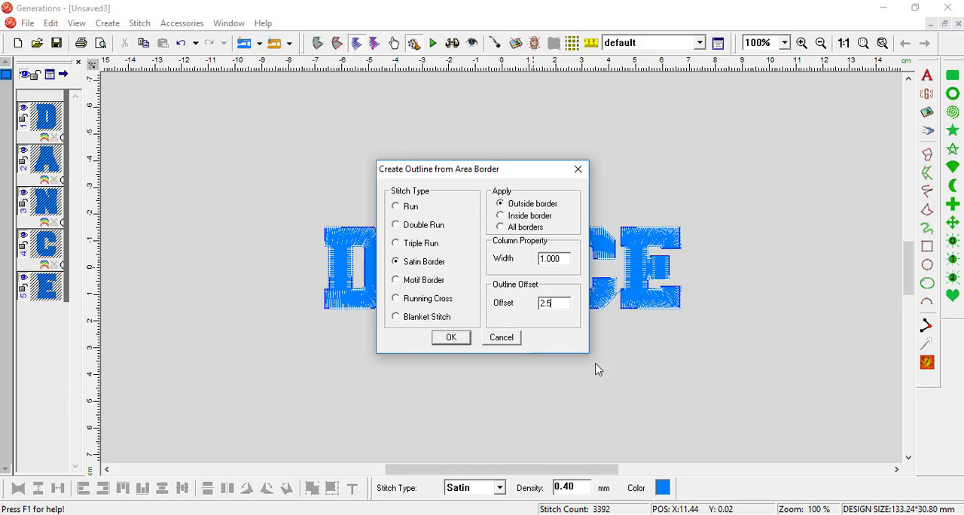
click(451, 337)
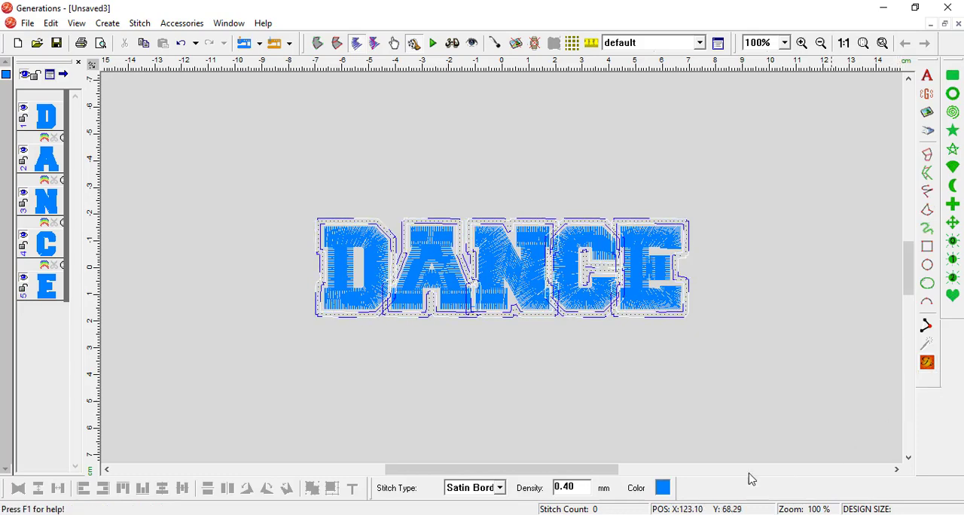
- Colour the new satin borders around the DANCE letters orange and generate their stitches
click(664, 489)
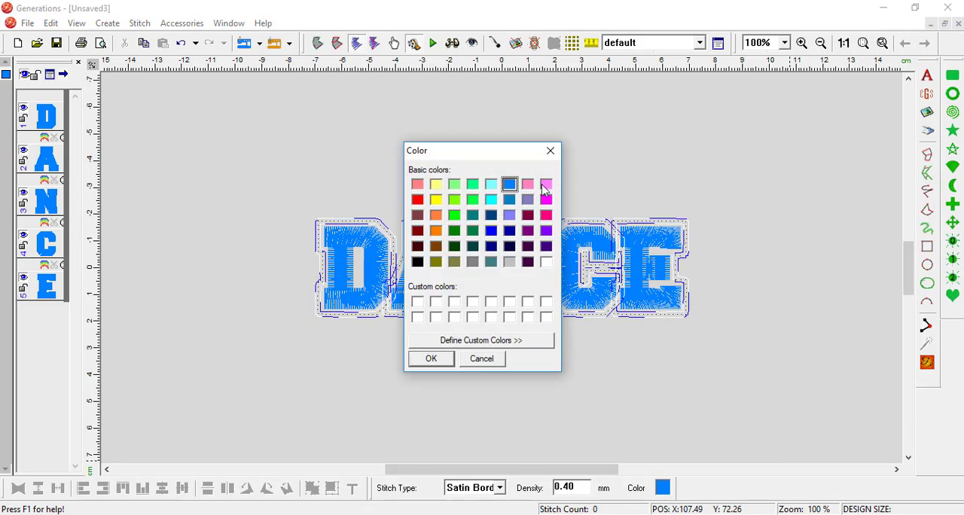
click(436, 216)
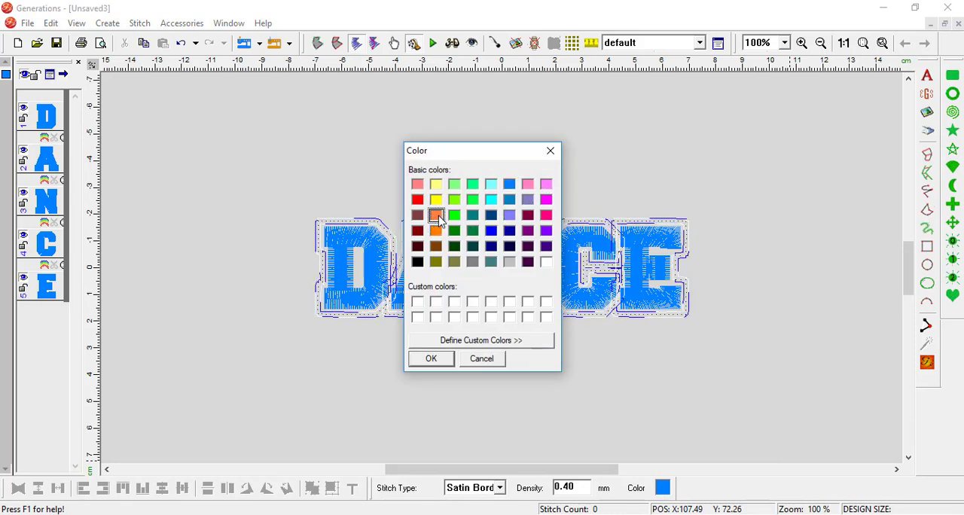
click(432, 359)
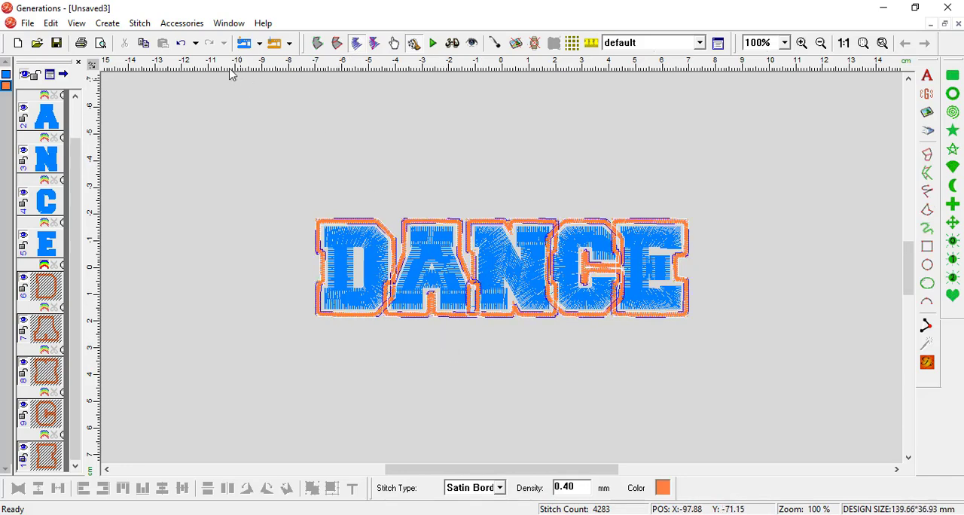
- In outline view, create areas from the orange border lines around the letters with an area width of .6 mm
click(76, 23)
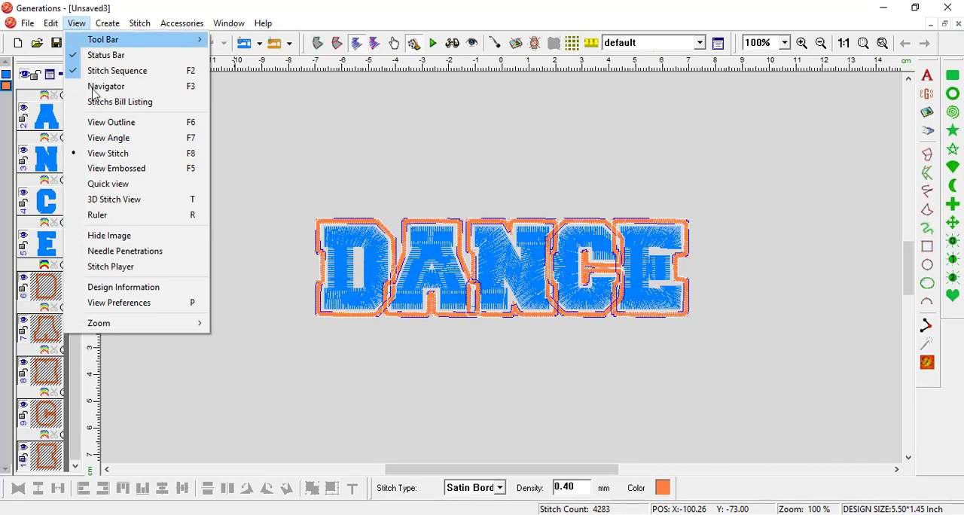
click(96, 122)
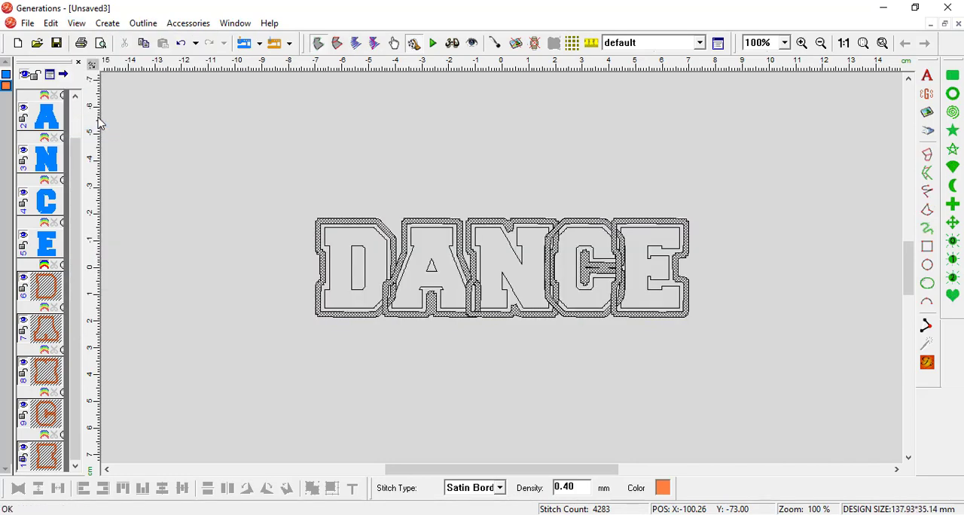
click(145, 22)
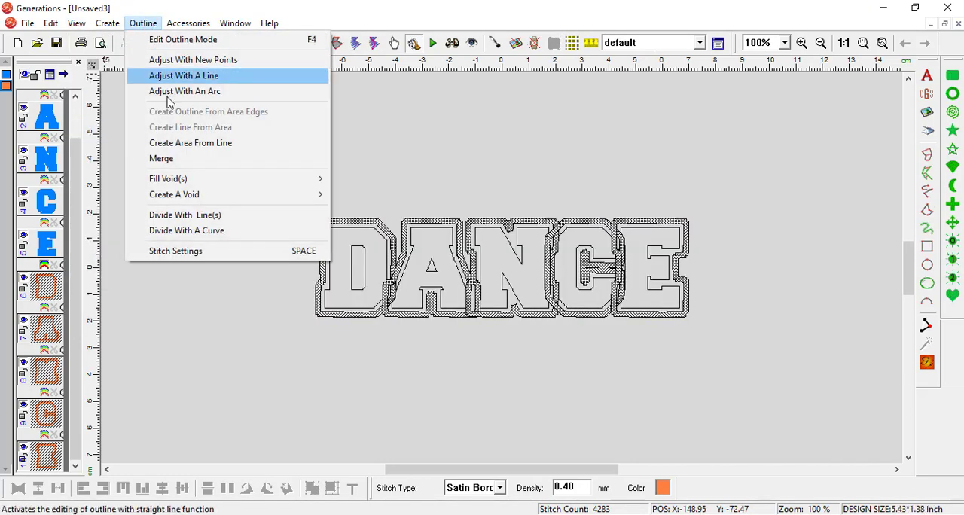
click(172, 144)
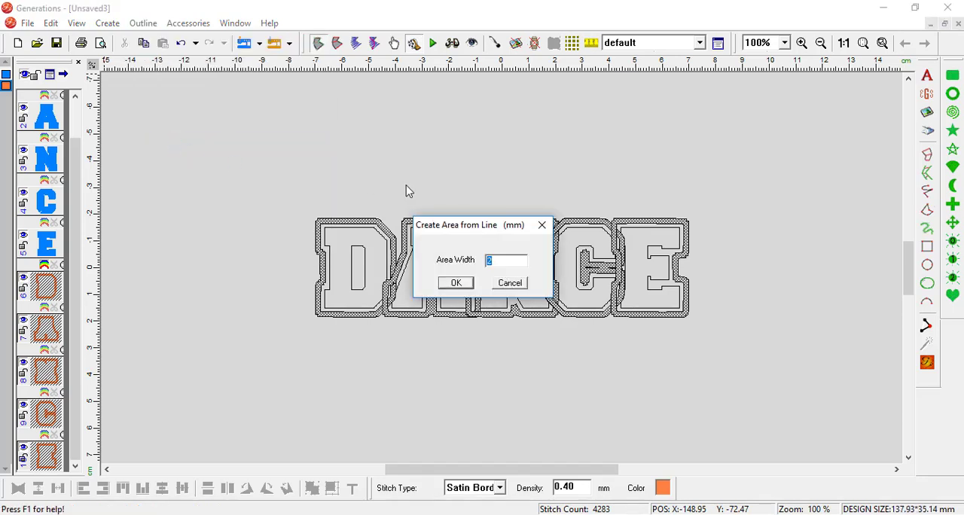
text(6)
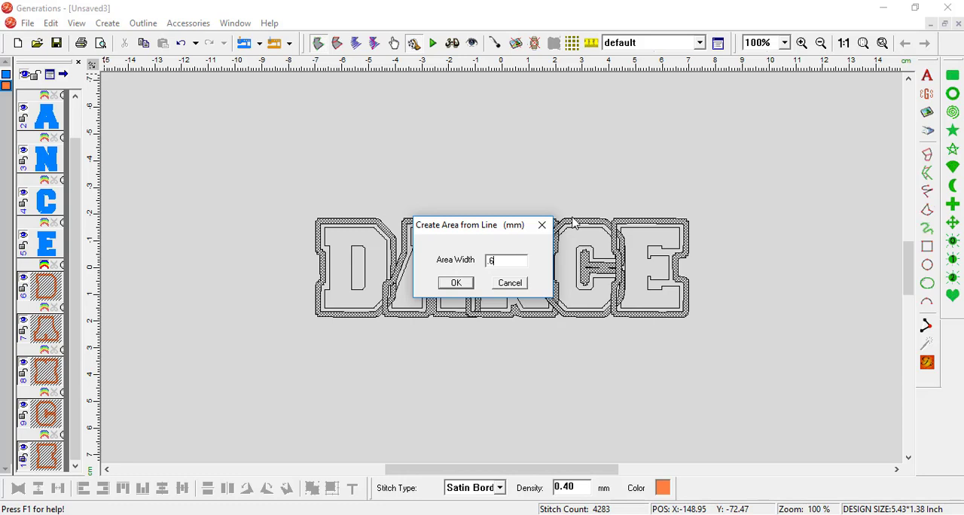
text(.6)
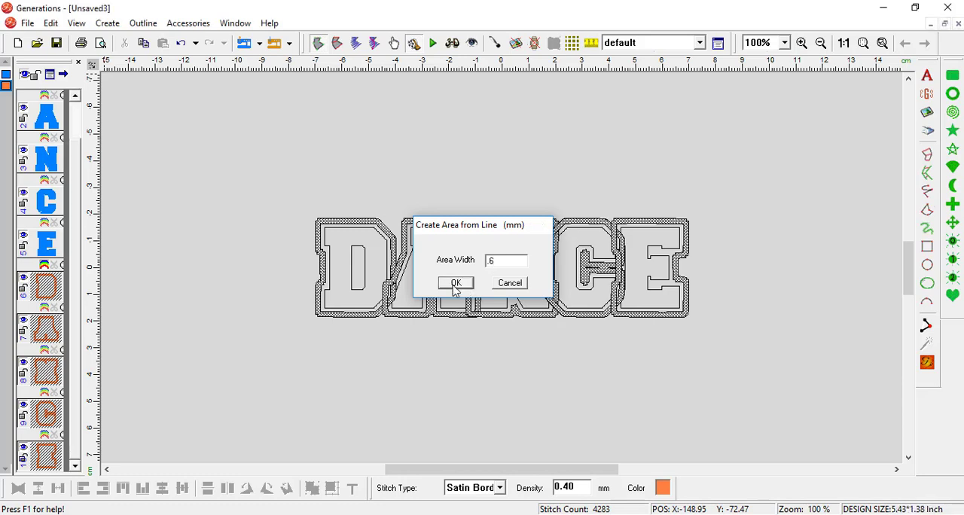
click(456, 283)
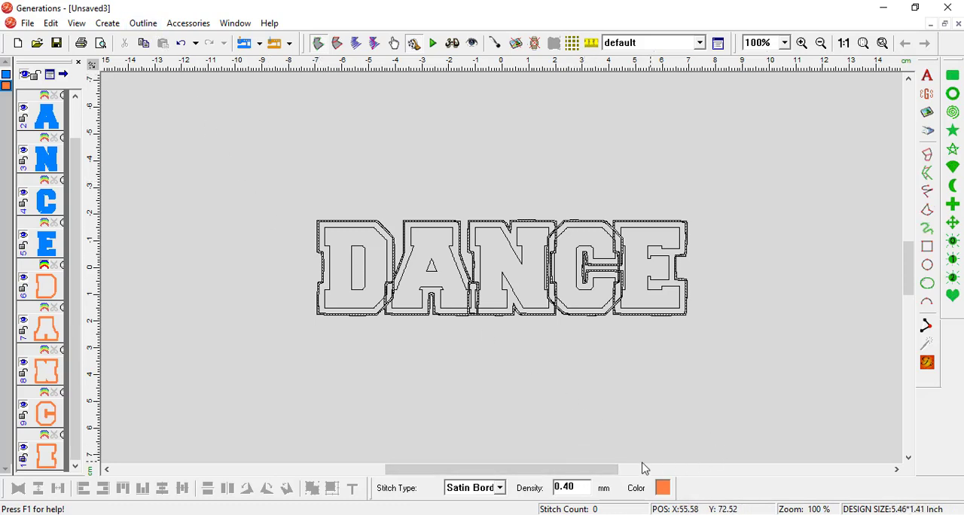
- Colour the areas created from the border lines white and generate their stitches
click(664, 489)
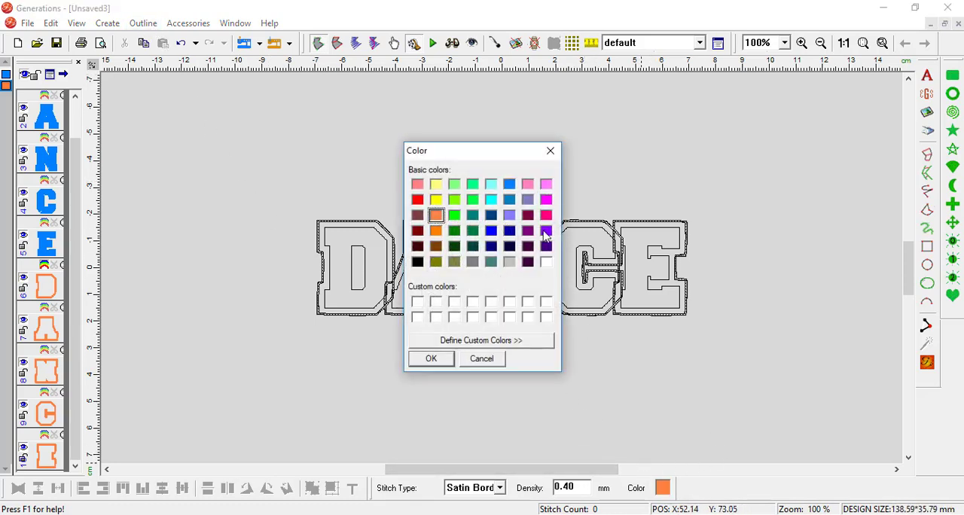
click(547, 262)
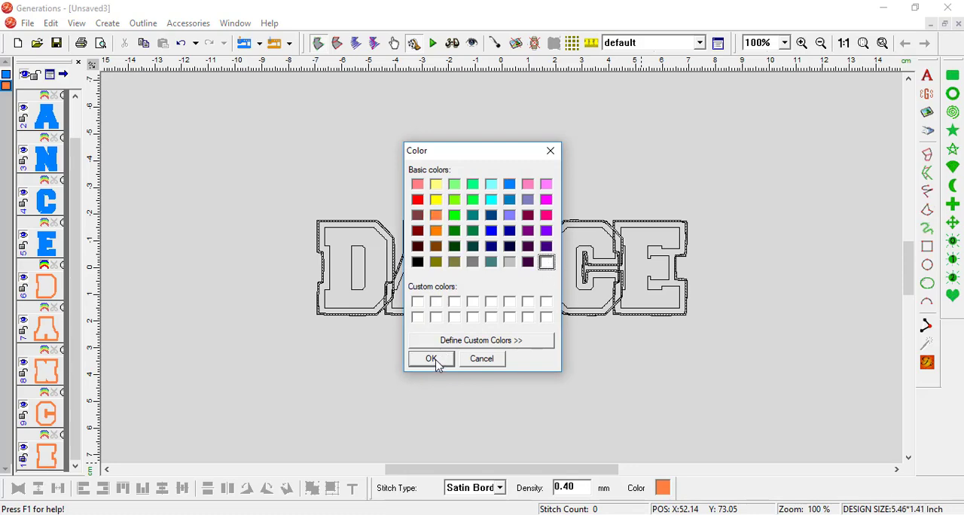
click(431, 359)
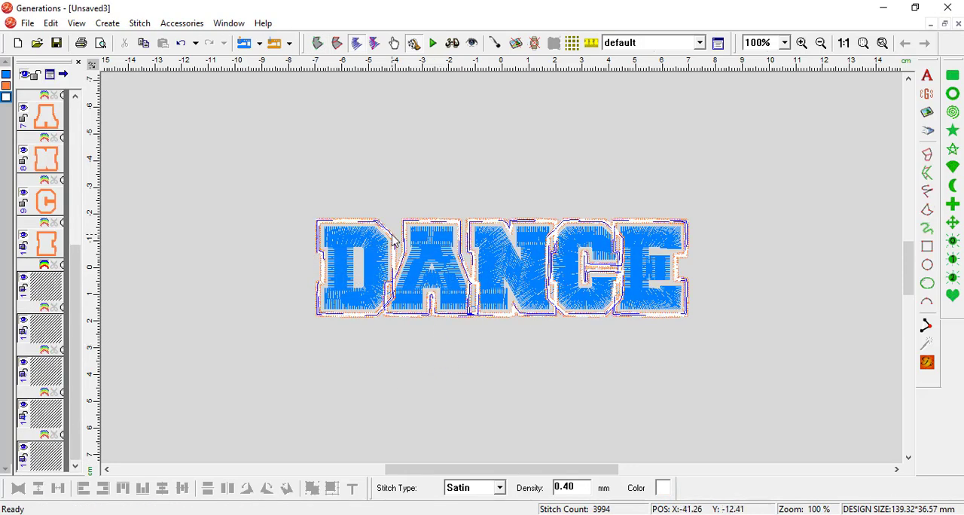
- In outline view, merge the white areas around the DANCE letters into one shape and fill all of its voids
click(76, 23)
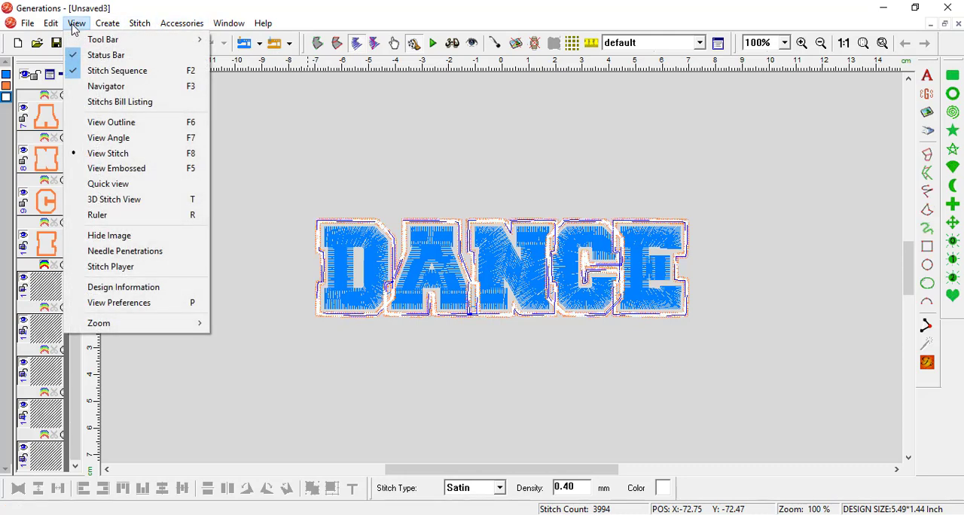
click(94, 123)
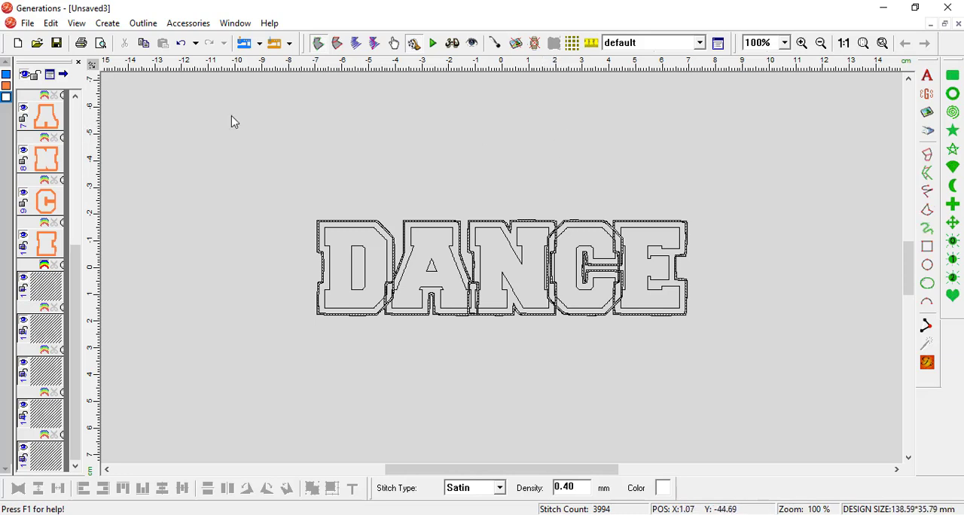
click(143, 24)
click(186, 159)
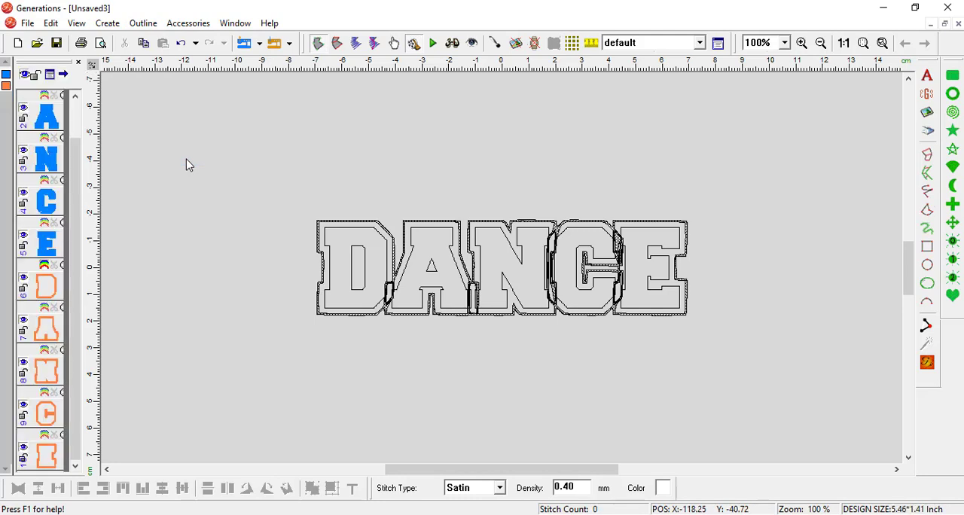
click(144, 23)
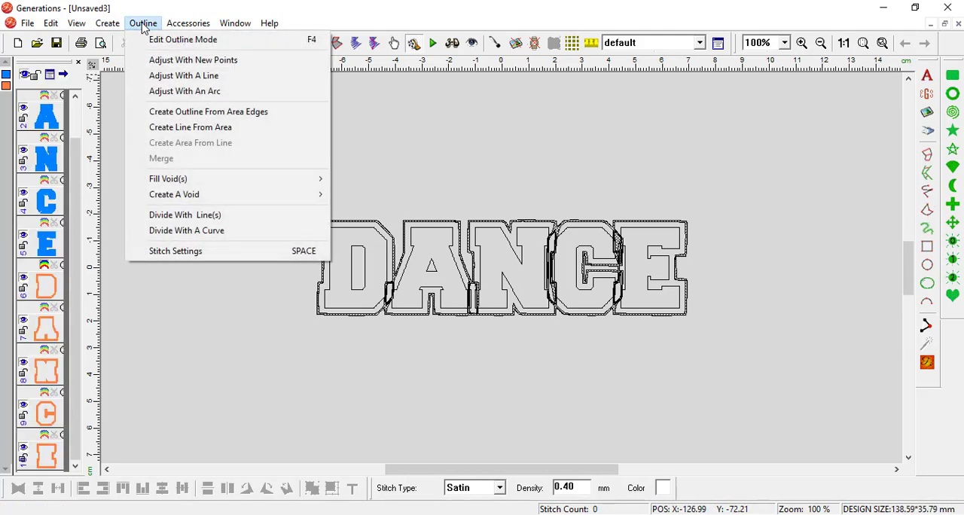
mouse_move(230, 178)
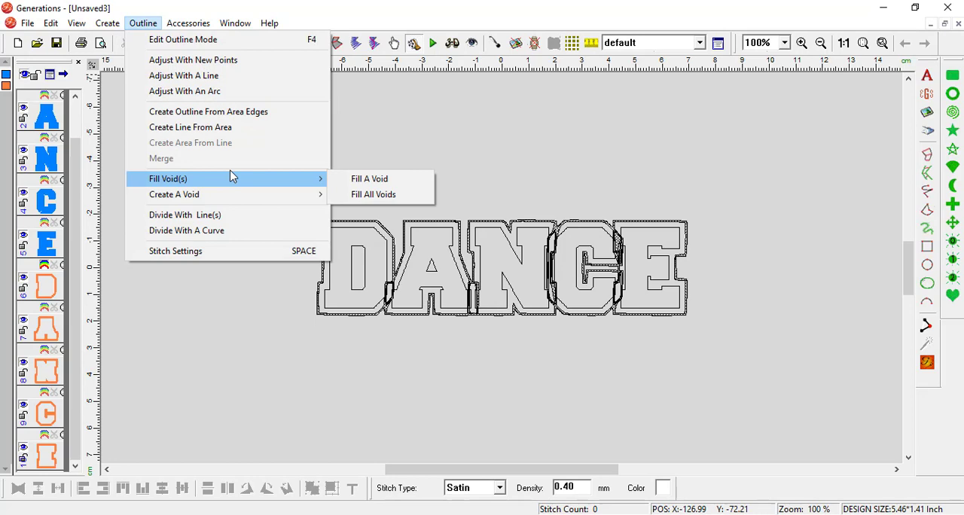
click(386, 194)
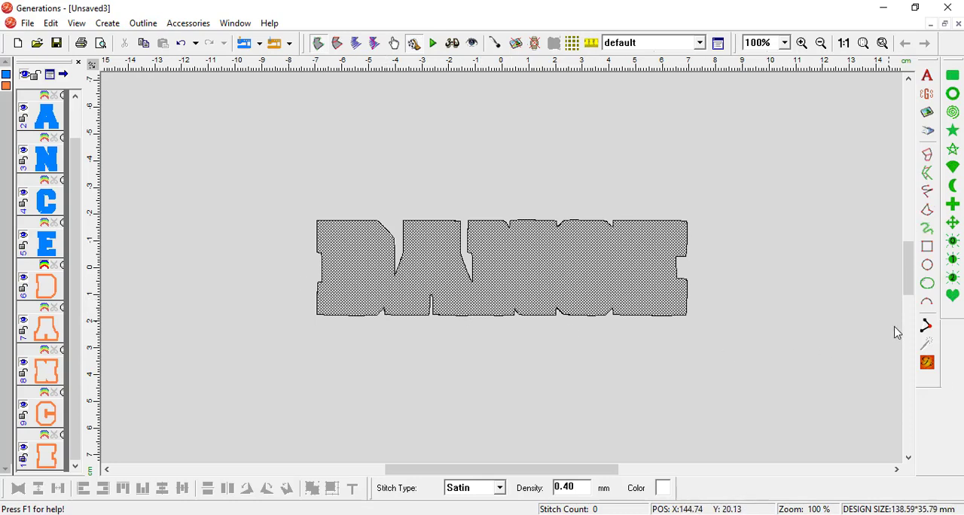
- Generate the stitches of the merged white backing and set its stitch type to Complex Fill
click(928, 363)
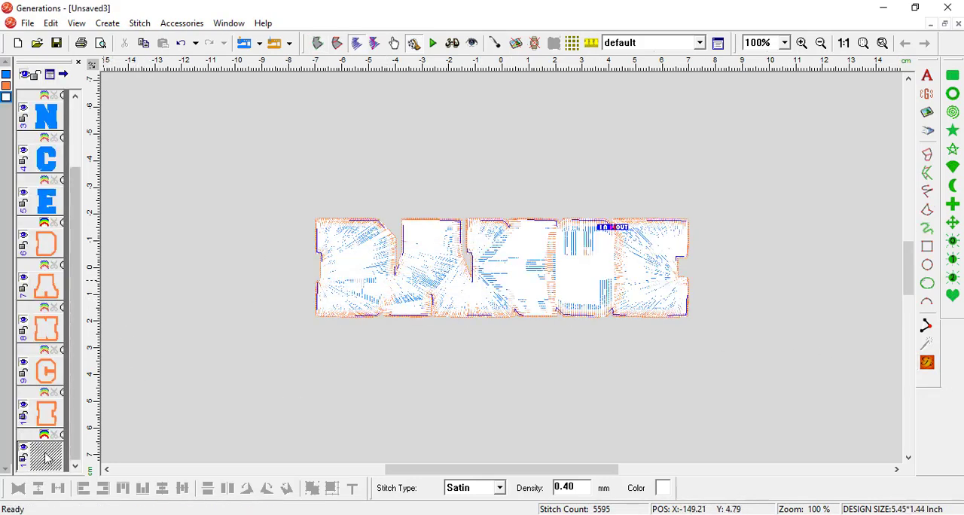
click(500, 489)
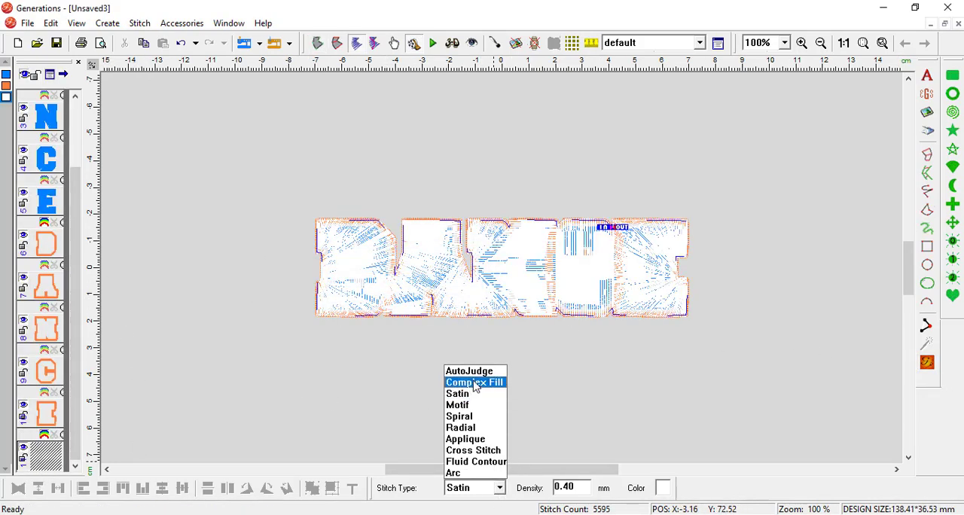
click(473, 382)
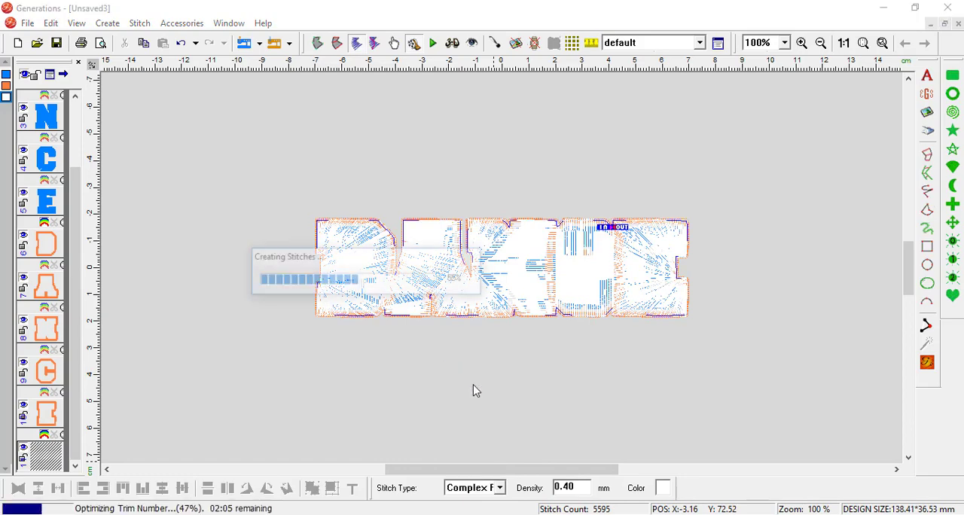
- Move the white backing to the top of the stitch sequence and delete all the orange satin borders around the letters
right_click(42, 456)
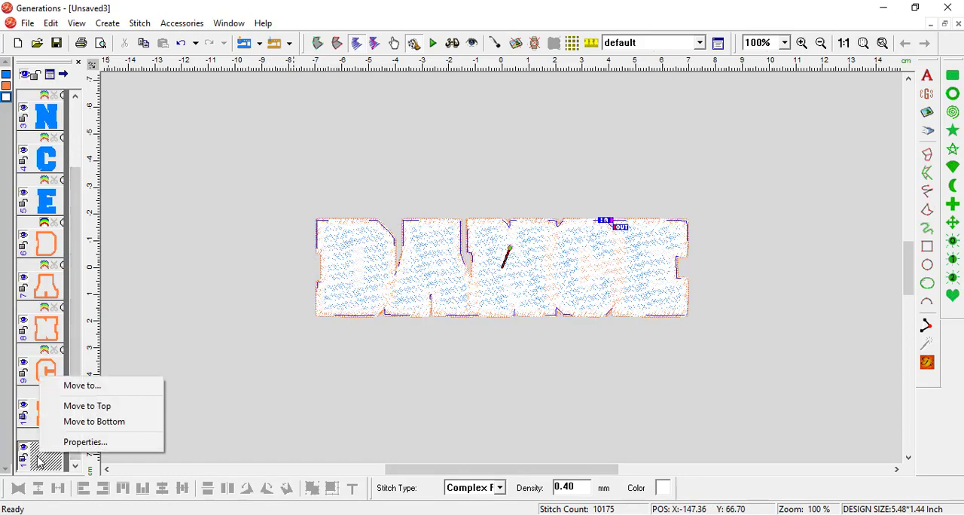
click(102, 408)
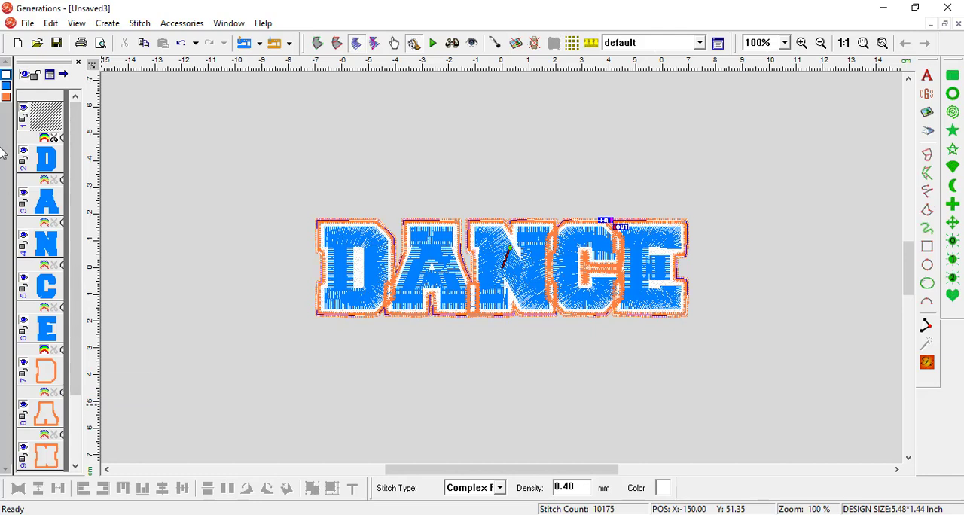
click(6, 98)
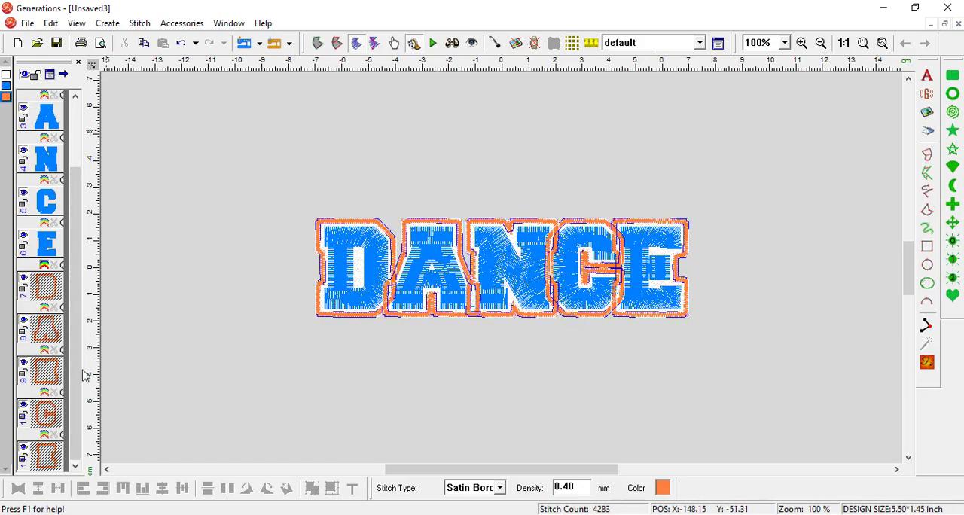
key(Delete)
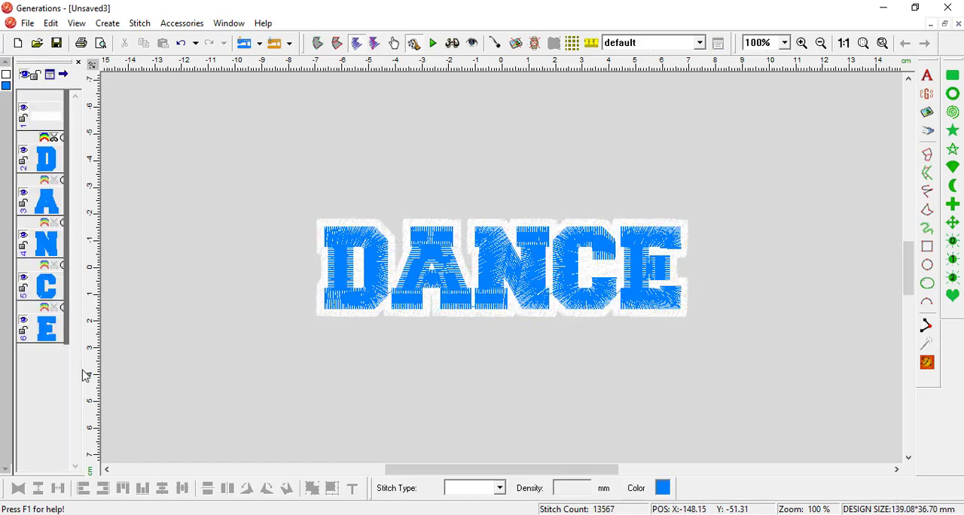